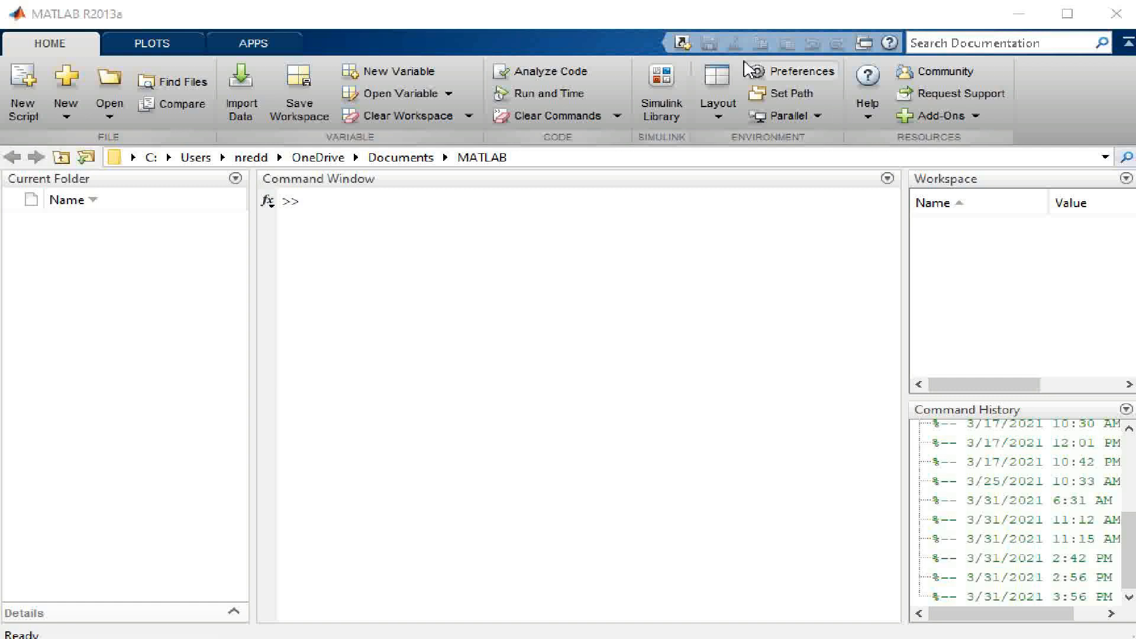
Open the Simulink Library Browser and search it for "dc voltage source".
left_click(465, 263)
key("alt+Tab")
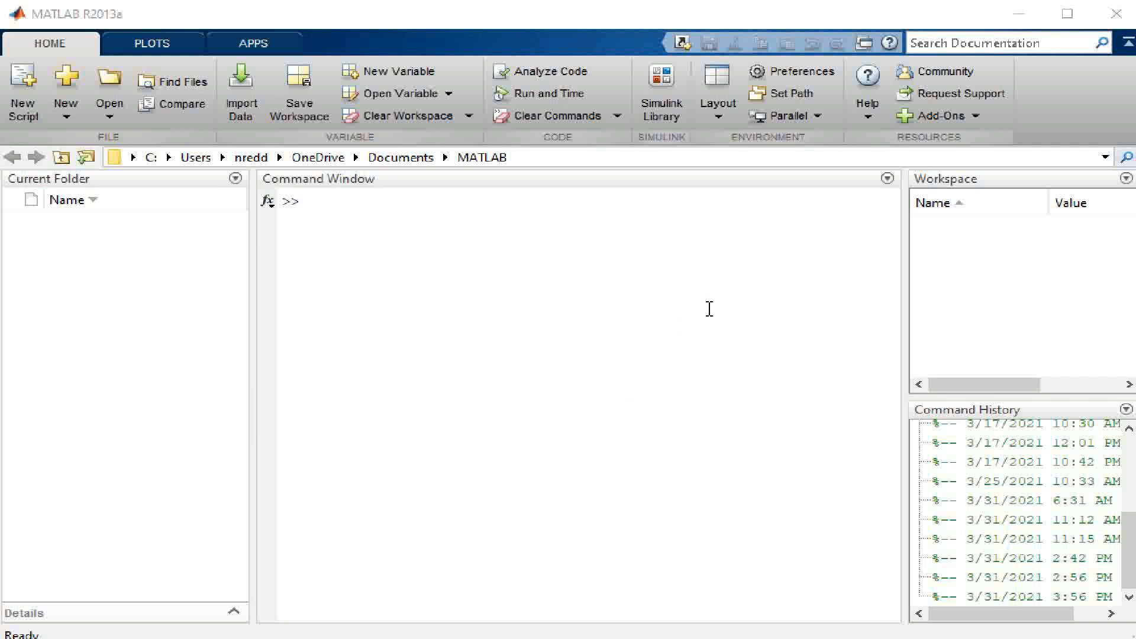
left_click(658, 104)
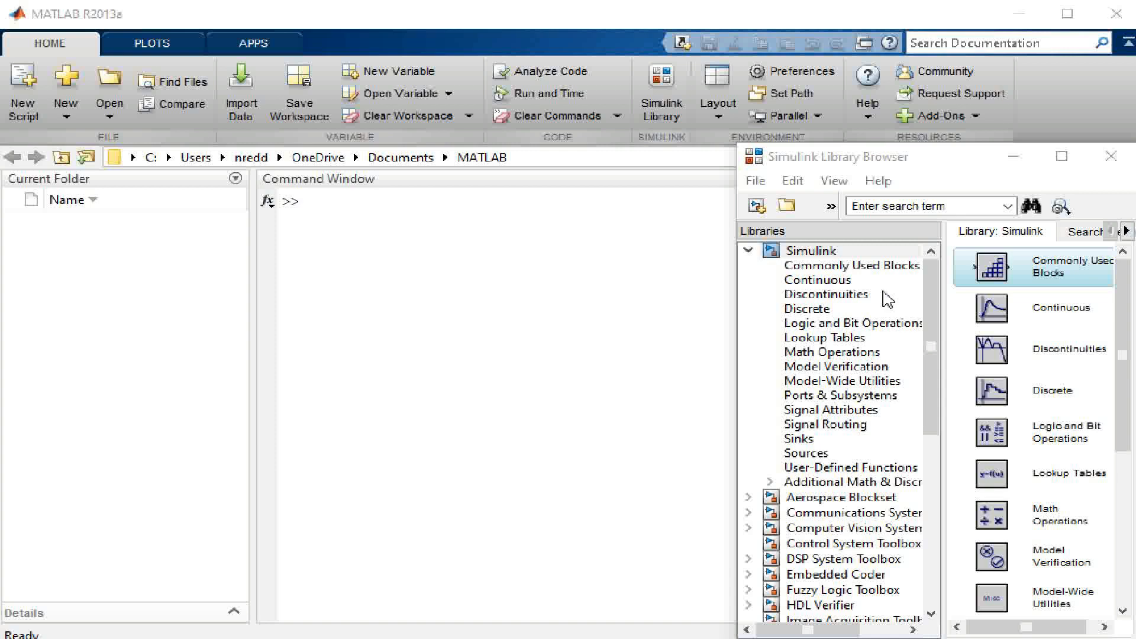
left_click(904, 203)
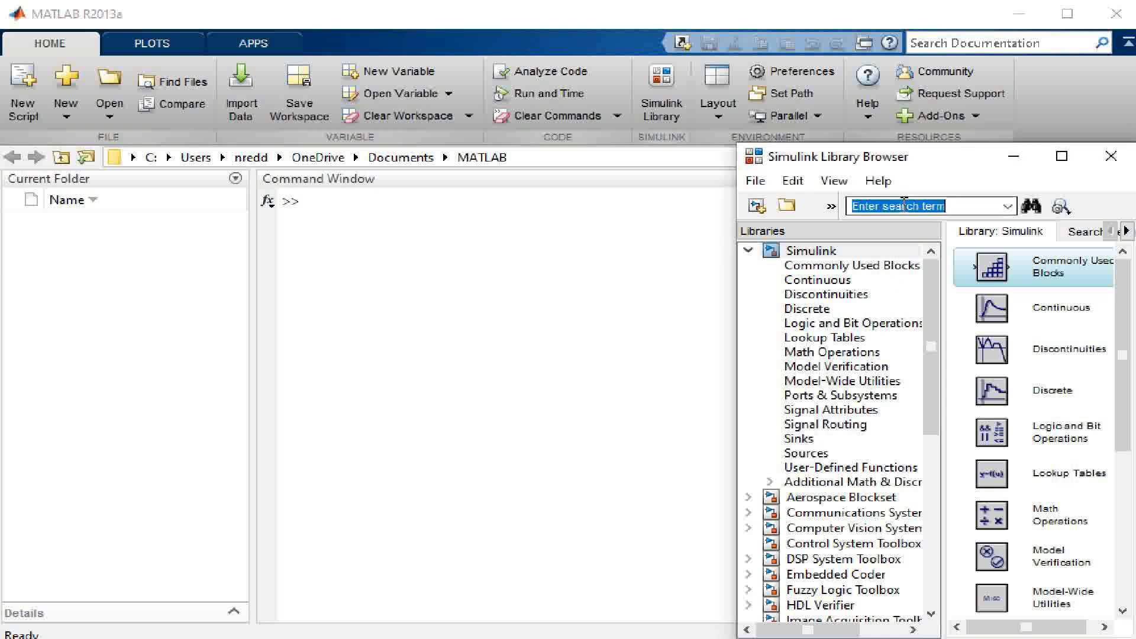
type("DC ")
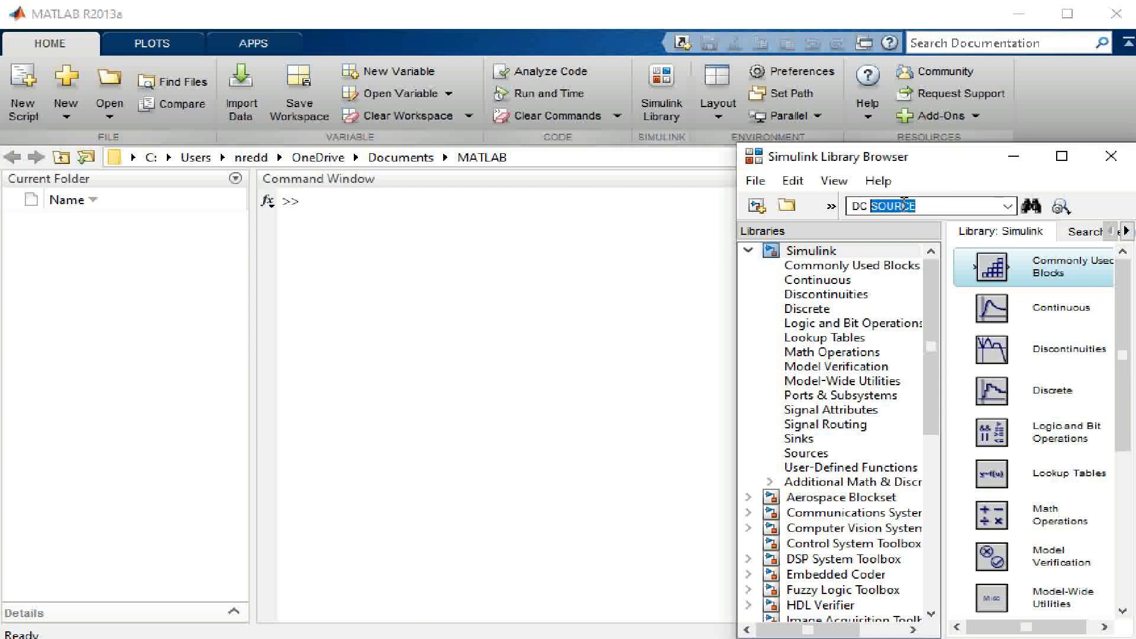
type("VOLTAGE source")
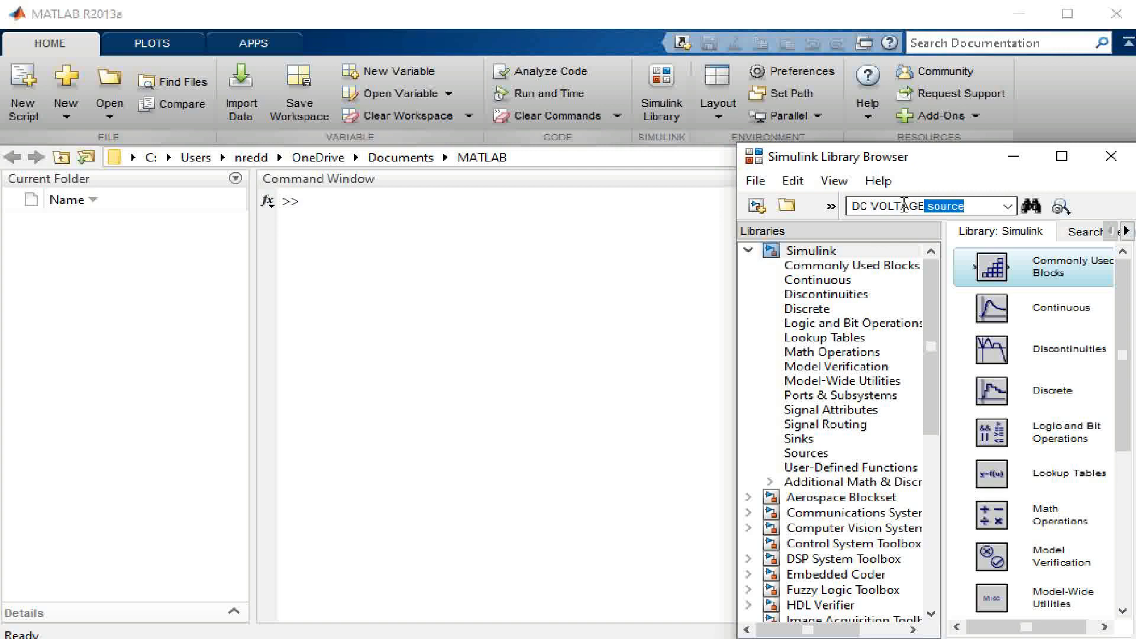
key("Return")
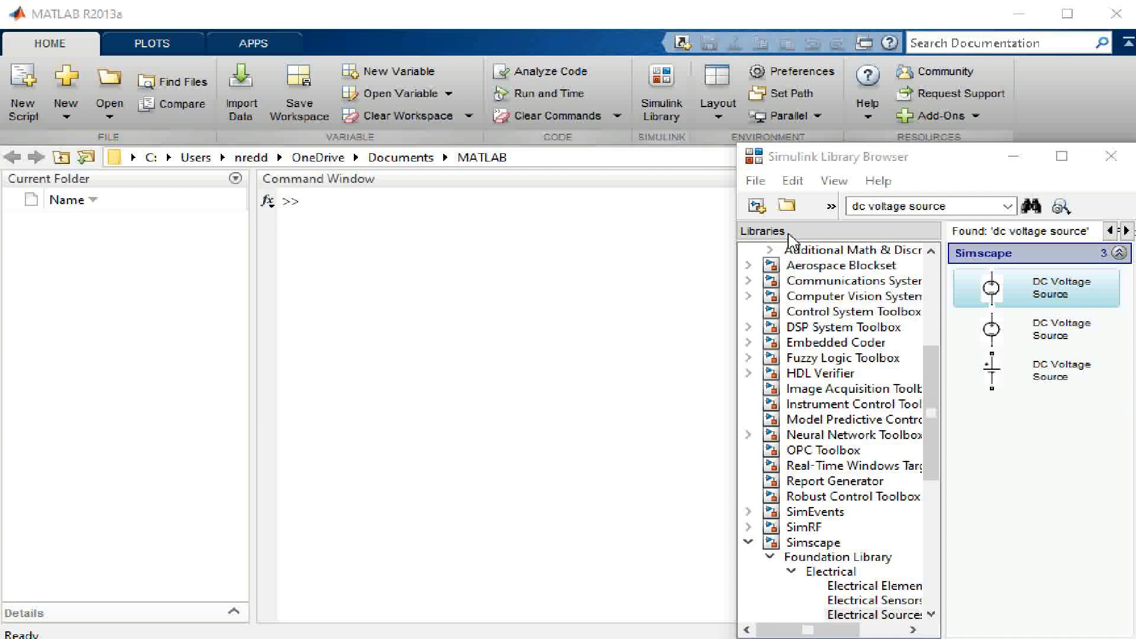
Create a new Simulink model and save it as MESH in the MATLAB folder, accepting the shadowed model name.
left_click(757, 206)
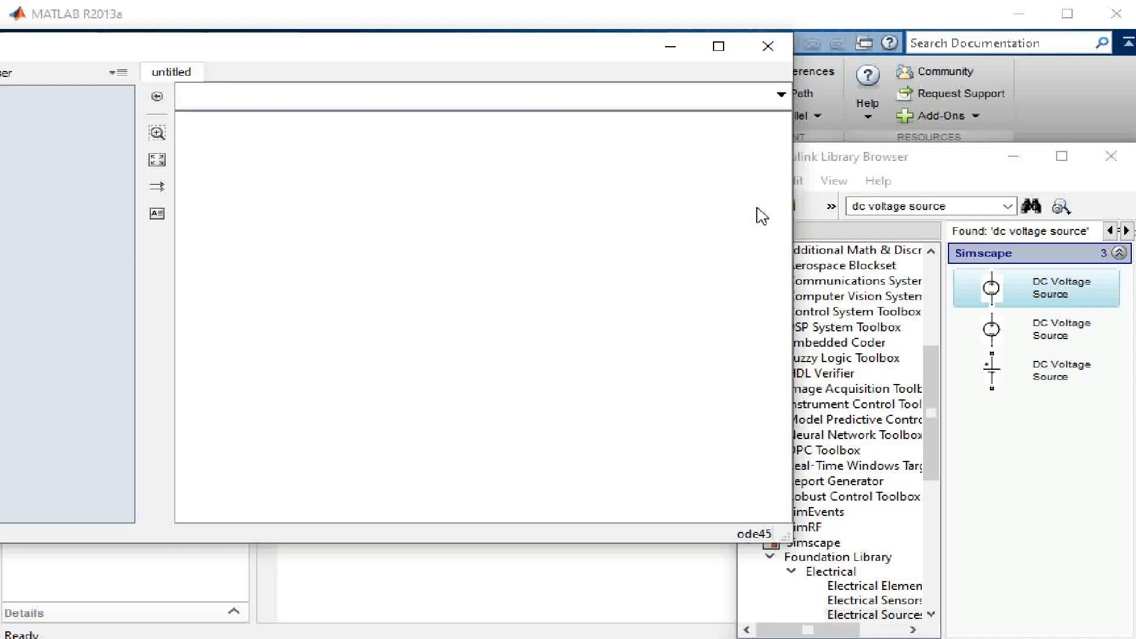
left_click_drag(636, 45, 702, 99)
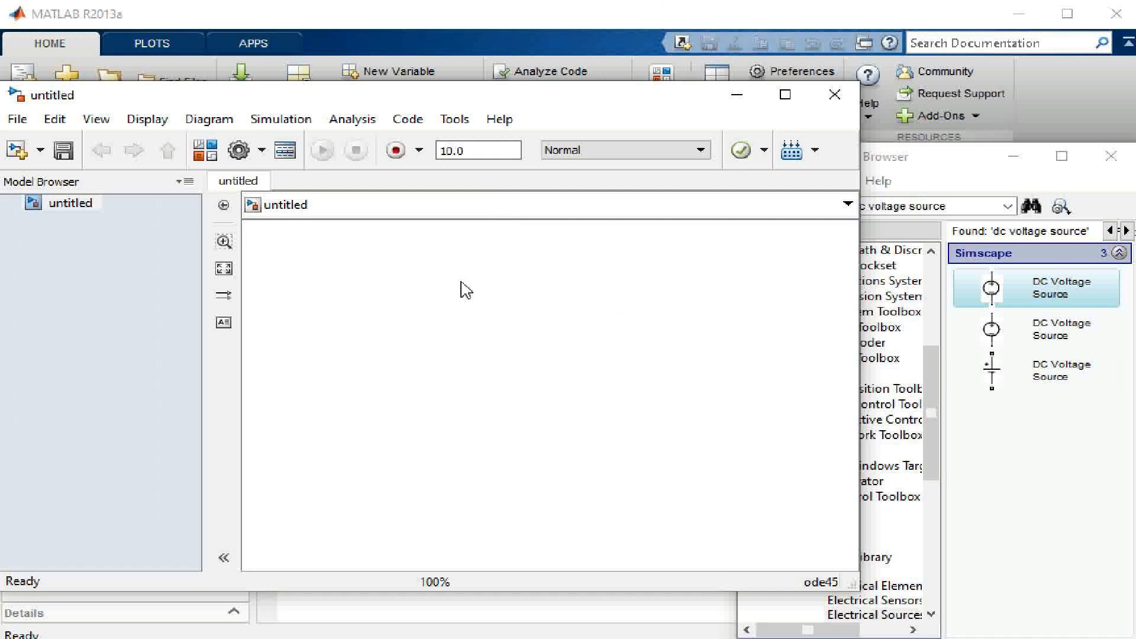
left_click(64, 158)
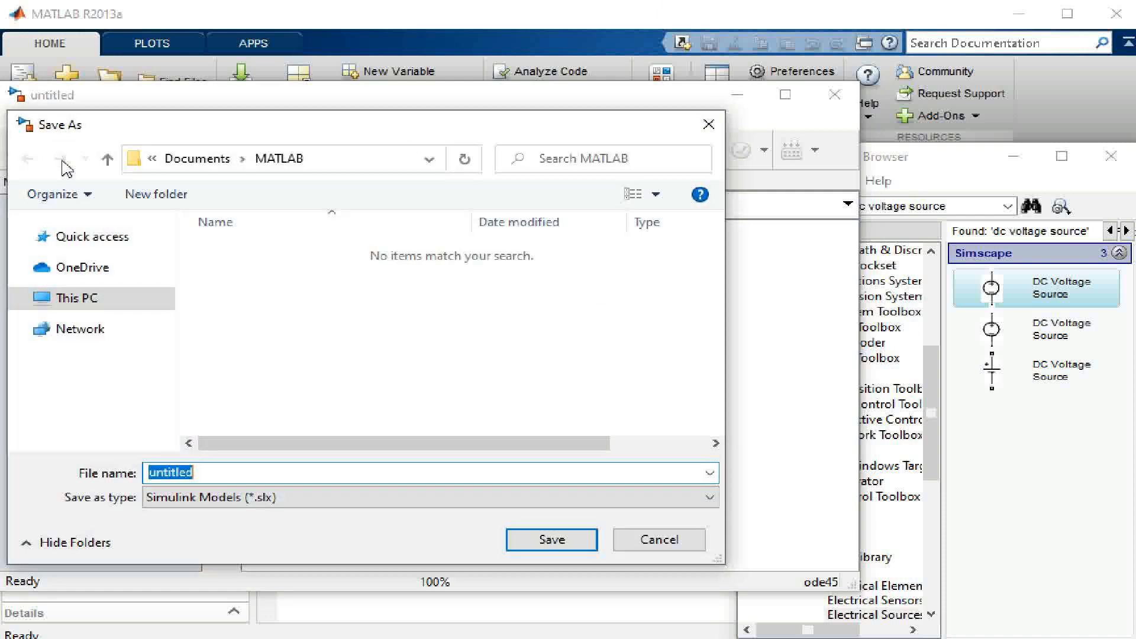
left_click(216, 474)
key("BackSpace")
key("BackSpace")
key("BackSpace")
key("BackSpace")
key("BackSpace")
key("BackSpace")
key("BackSpace")
key("BackSpace")
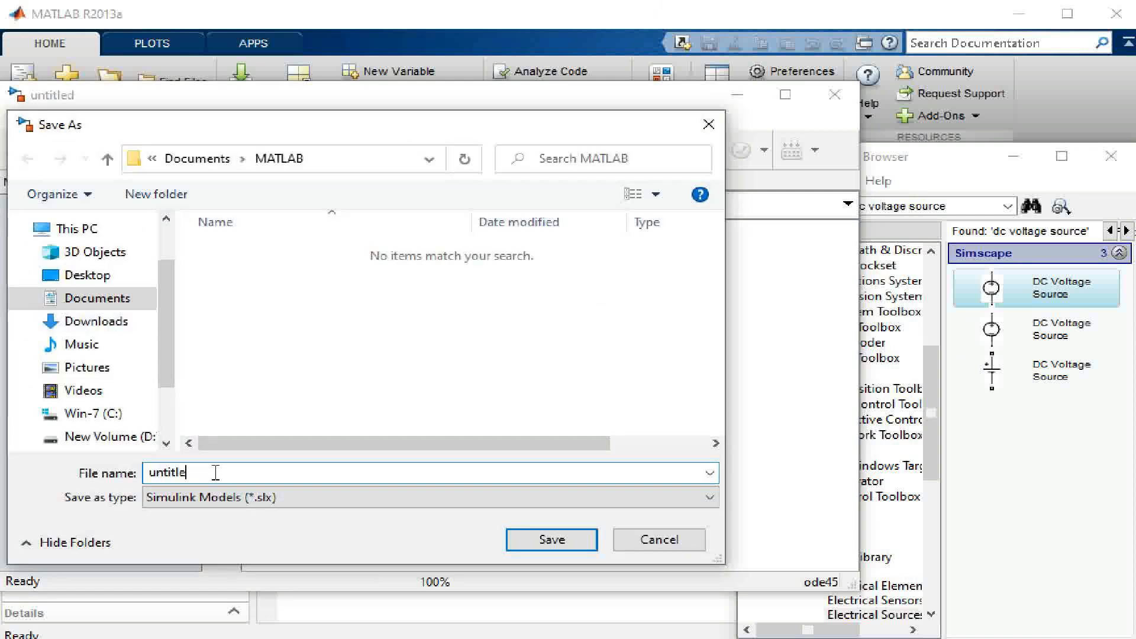
type("MESH")
left_click(561, 541)
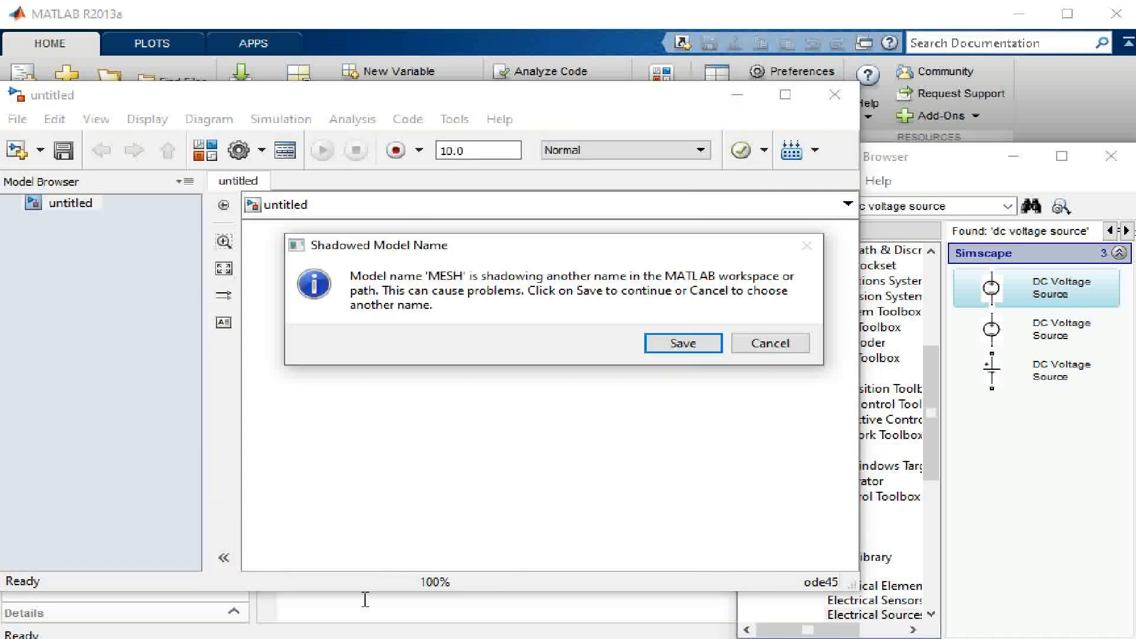
left_click(683, 345)
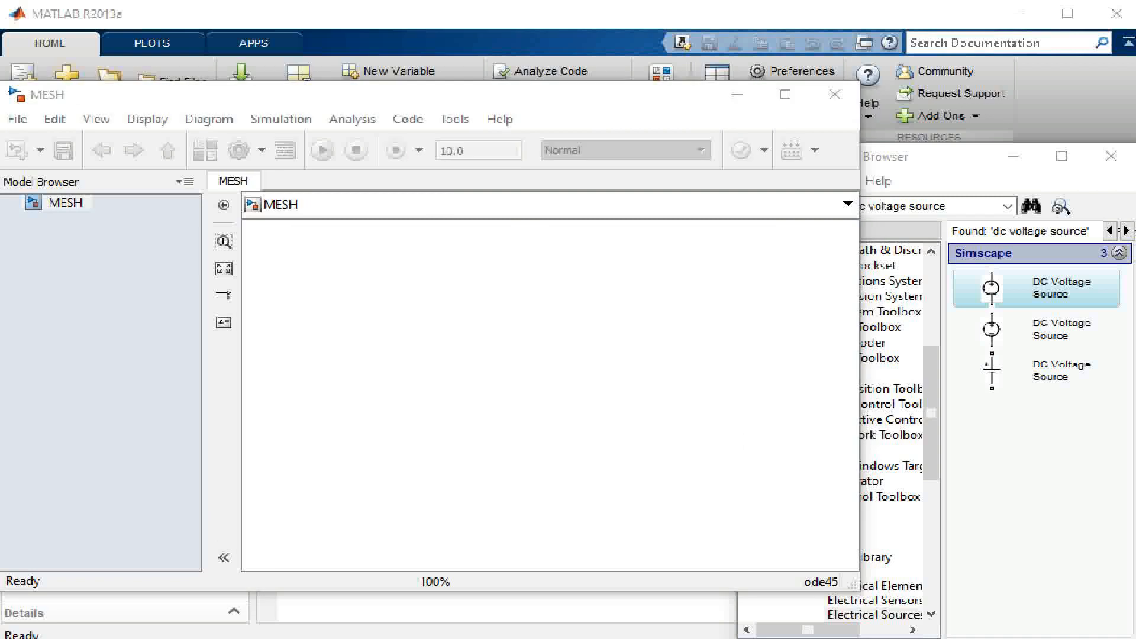
Add the SimPowerSystems DC Voltage Source with the battery symbol to the MESH model.
left_click(1044, 386)
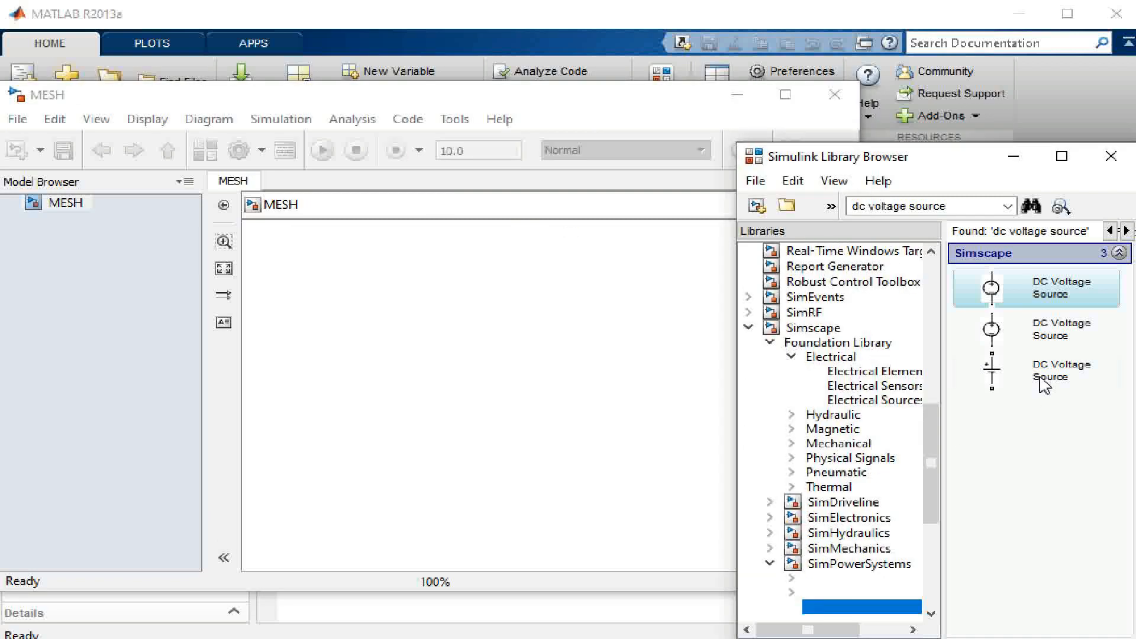
right_click(1042, 381)
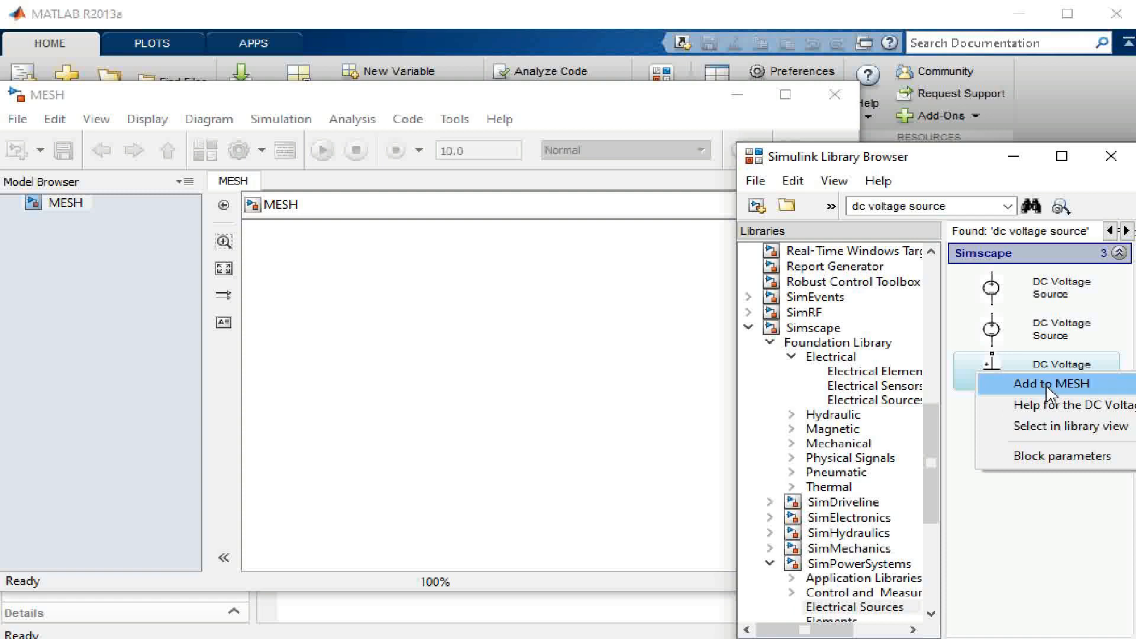
left_click(1047, 385)
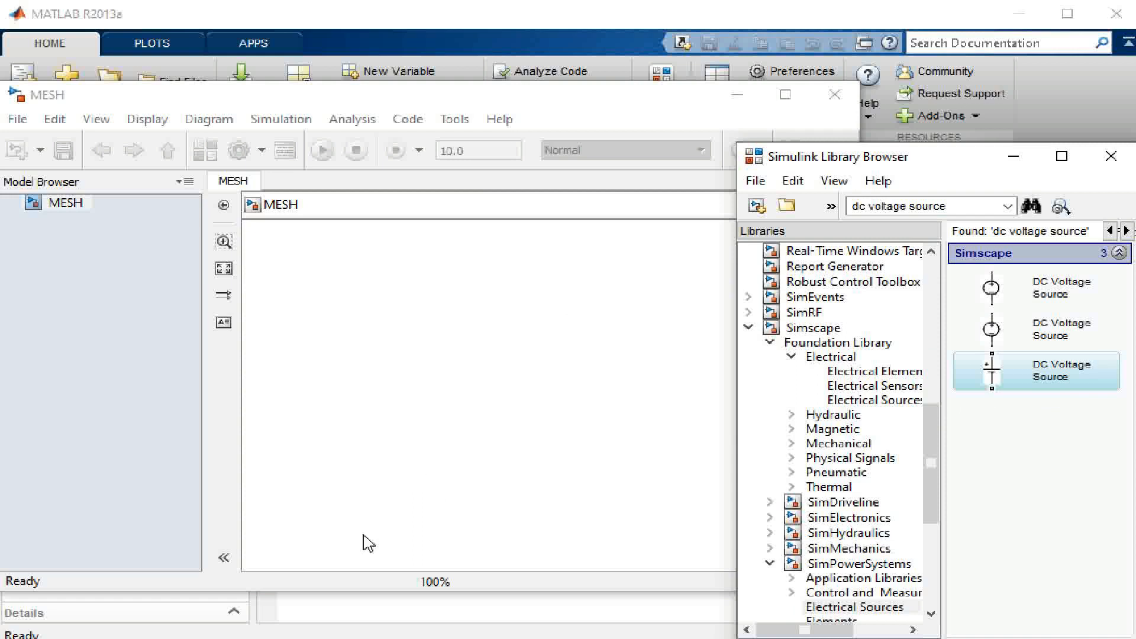
left_click_drag(1036, 371, 477, 338)
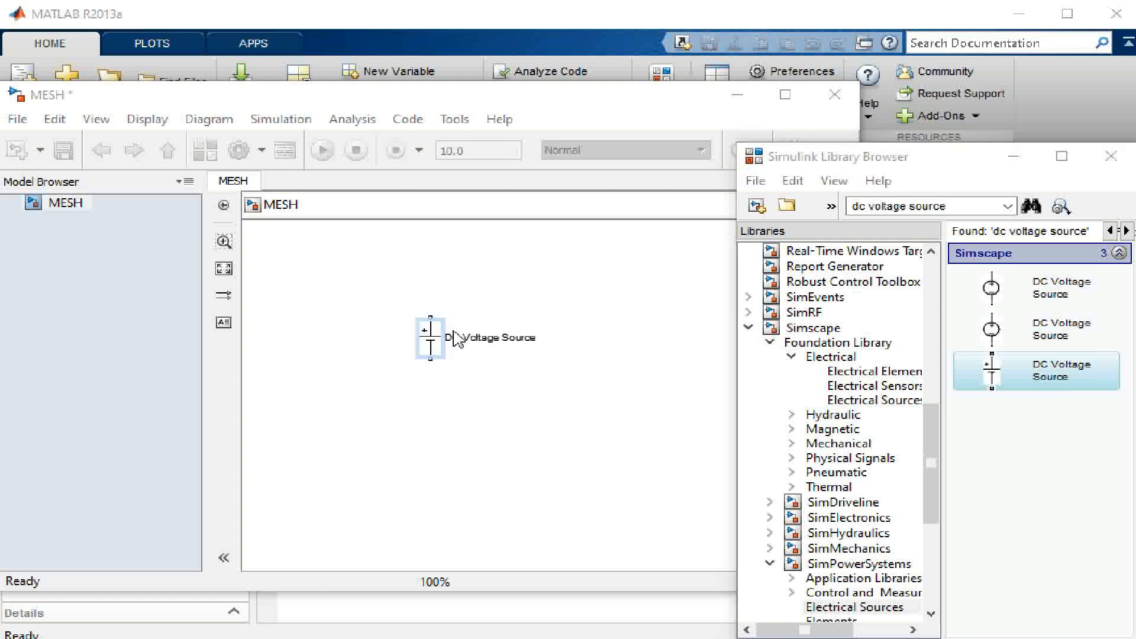
left_click(460, 370)
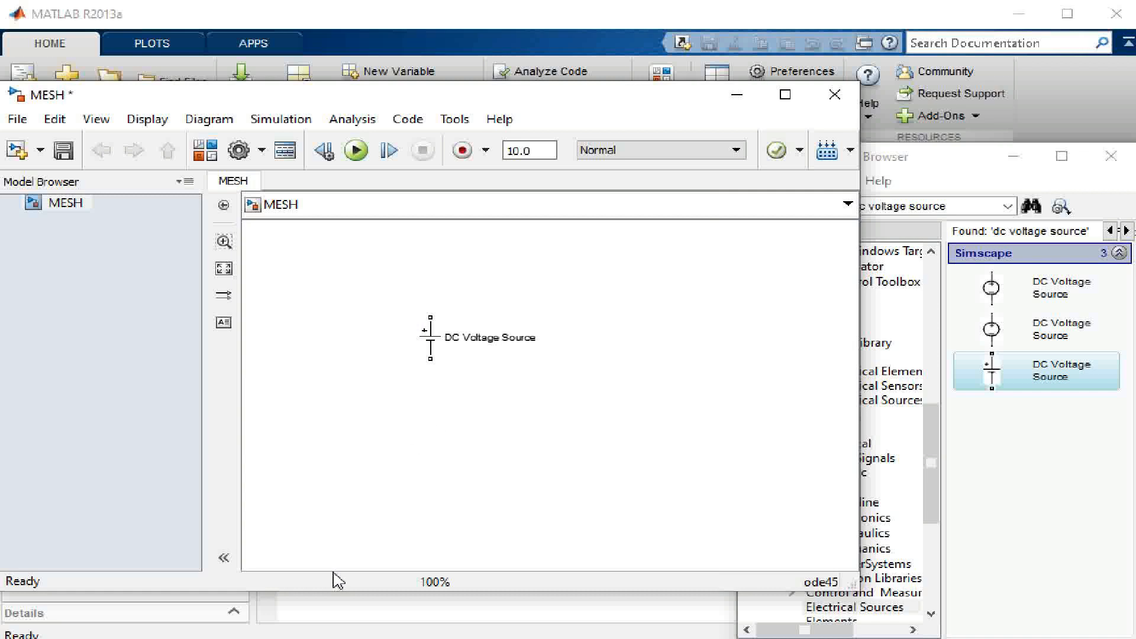
Search the library for RLC and place a Series RLC Branch resistor above the DC Voltage Source.
left_click(955, 206)
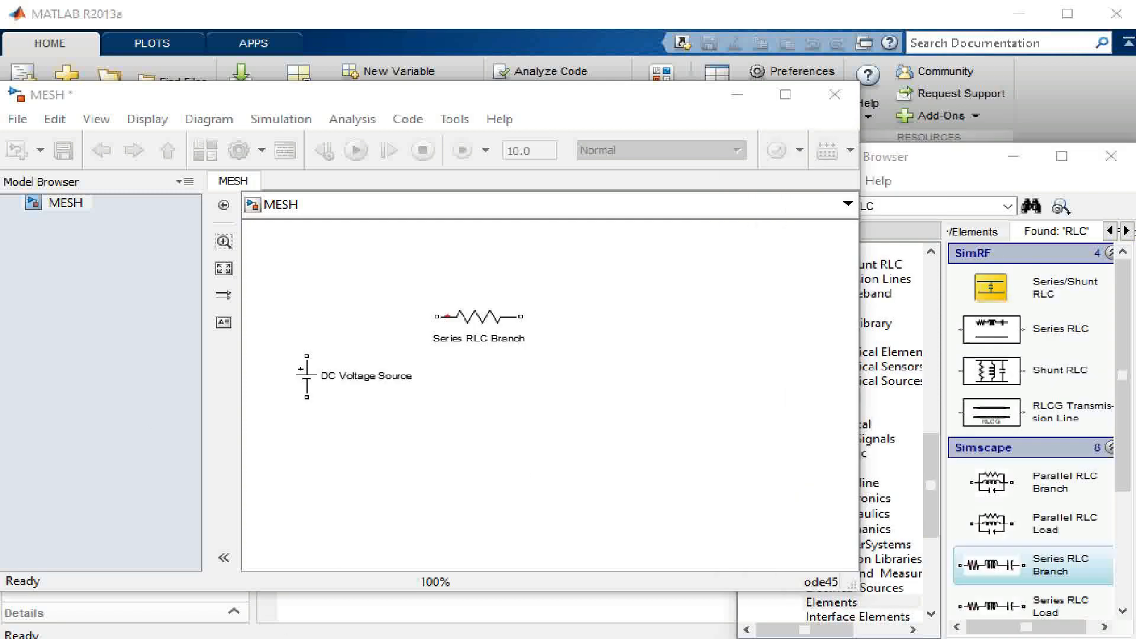
left_click(504, 301)
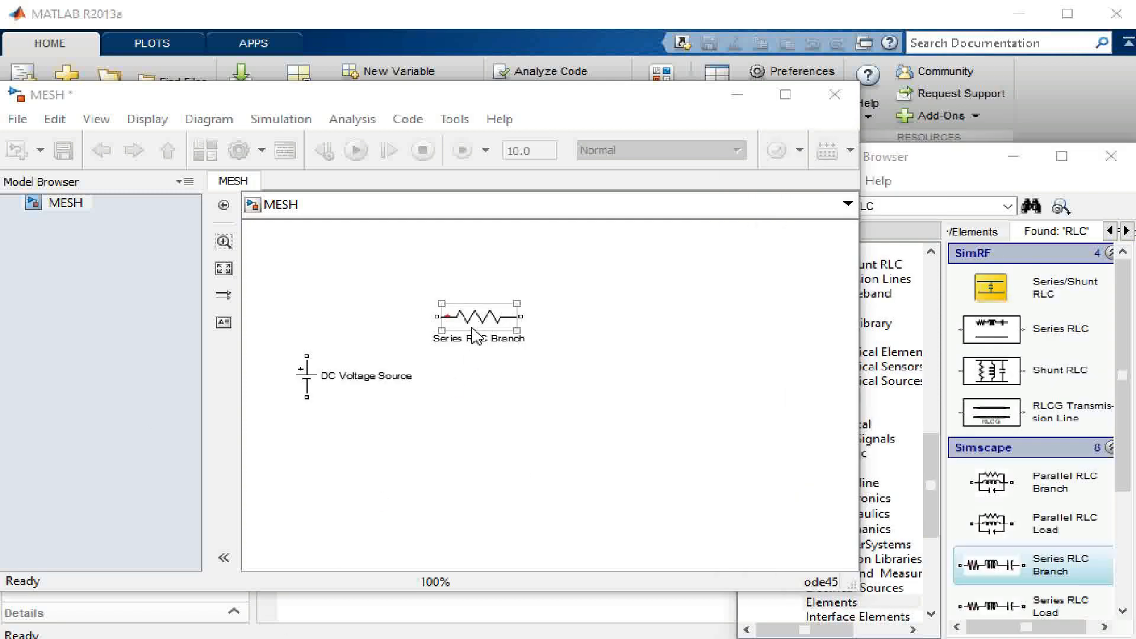
left_click(390, 379)
left_click(477, 322)
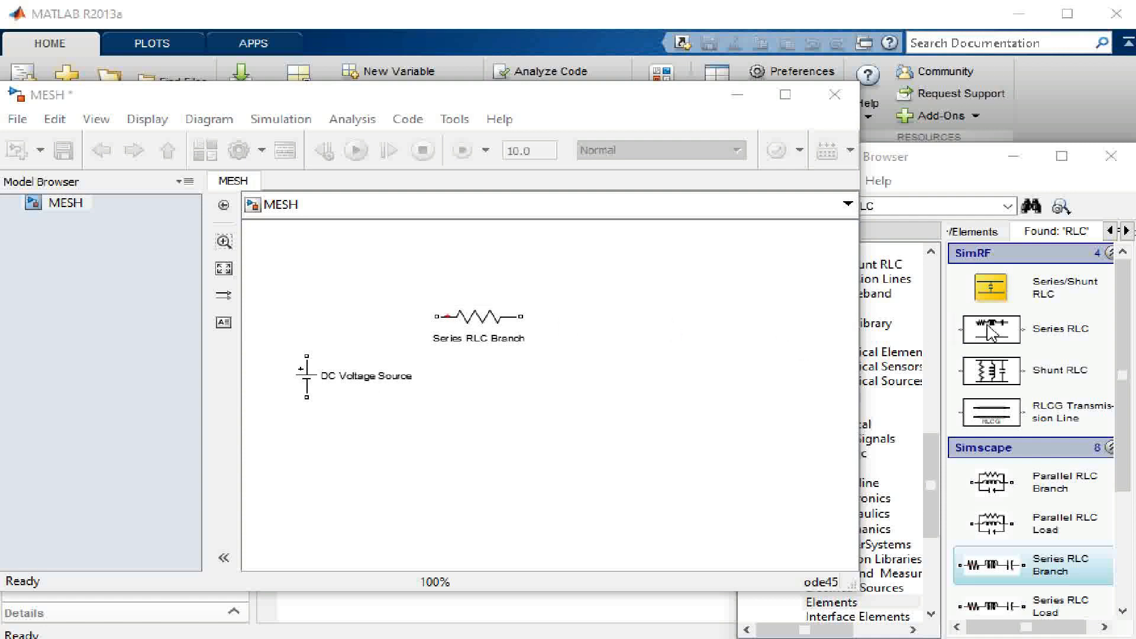
Make five copies of the Series RLC Branch resistor in the model.
left_click(464, 335)
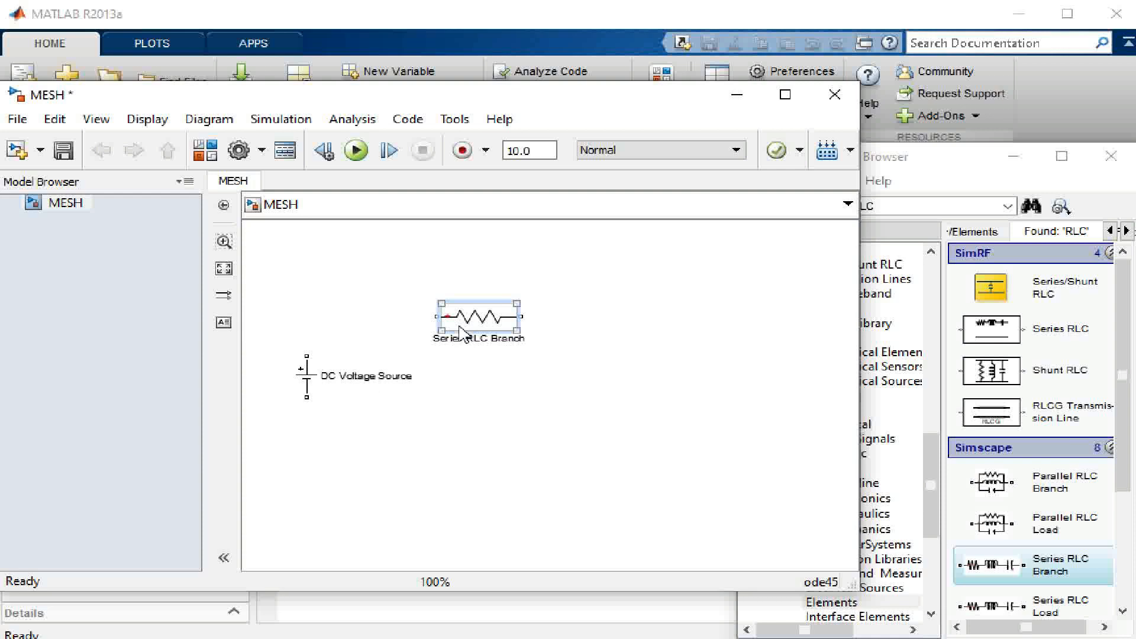
key("ctrl+v")
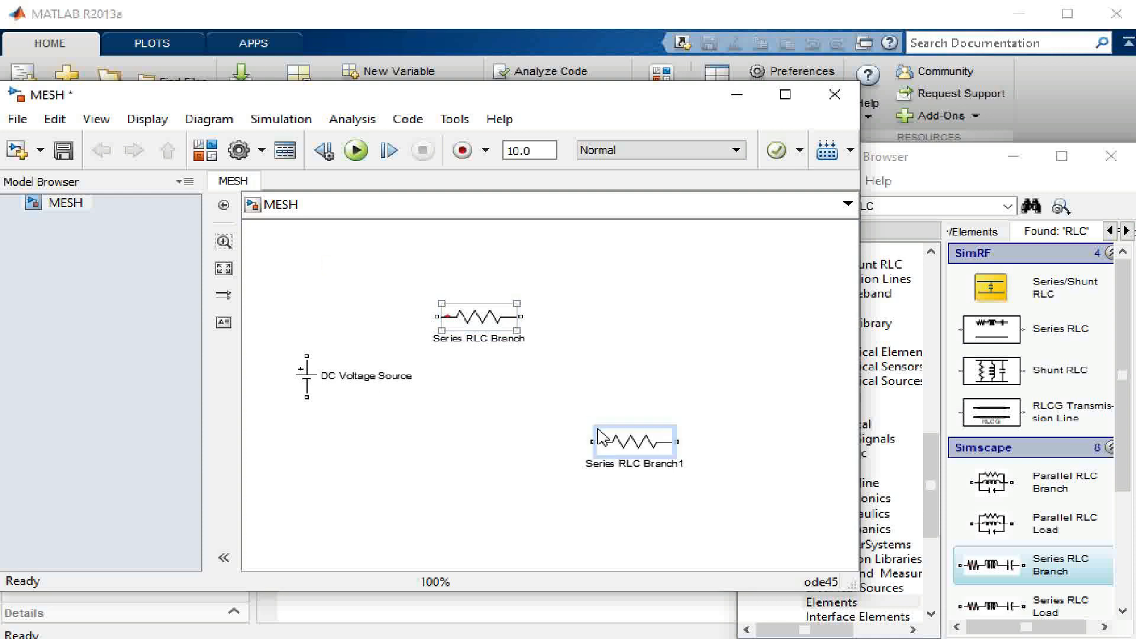
key("ctrl+v")
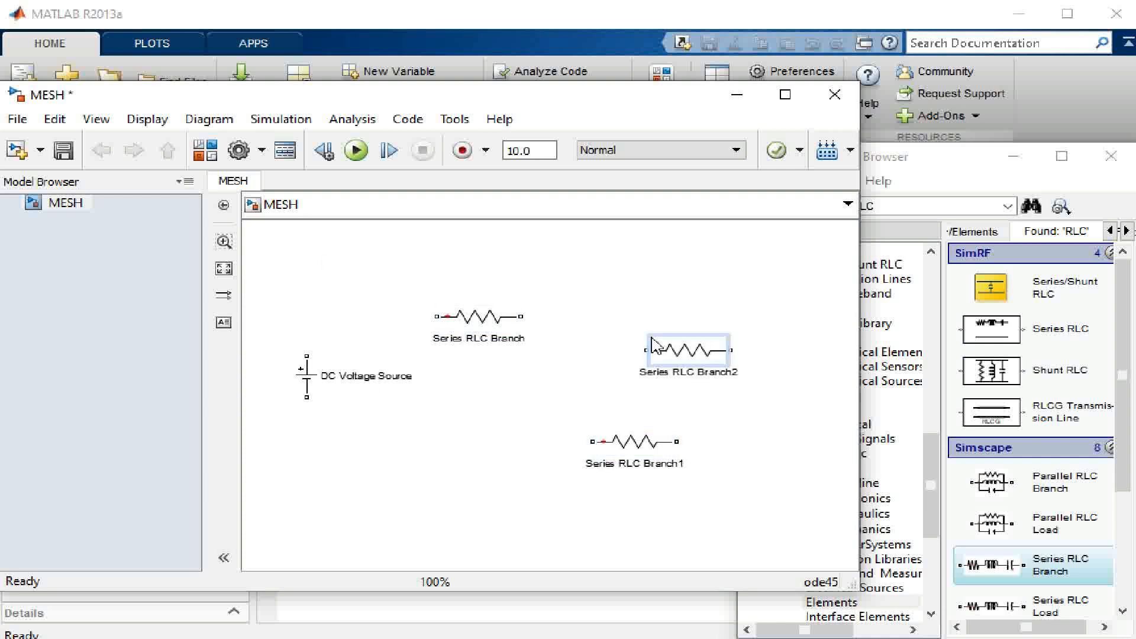
key("ctrl+v")
left_click(470, 414)
key("ctrl+v")
left_click(563, 322)
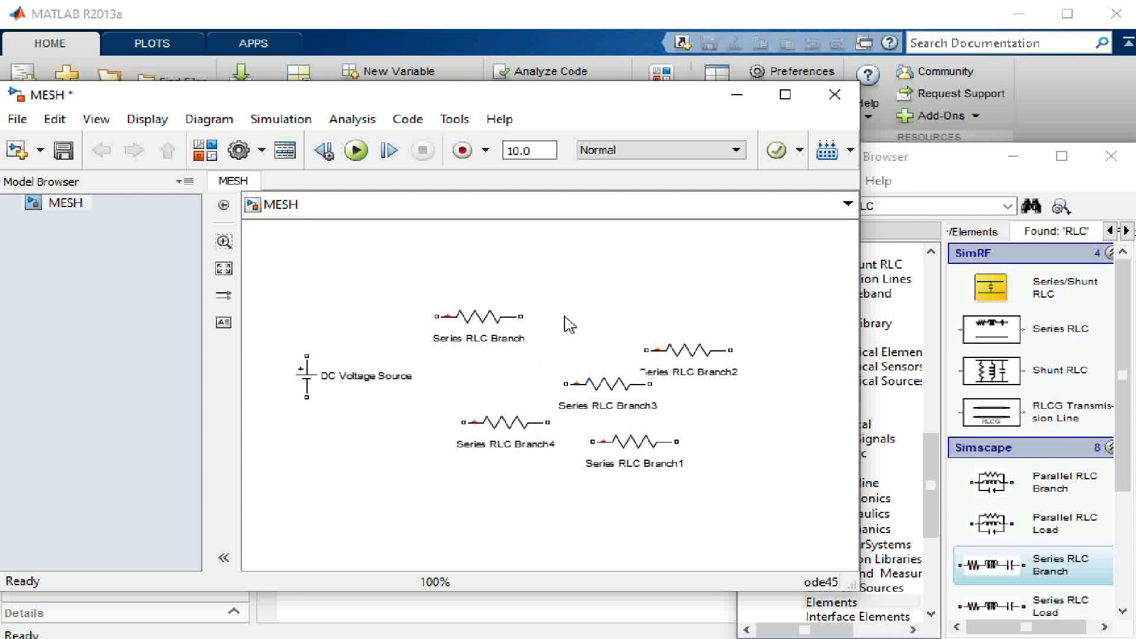
key("ctrl+v")
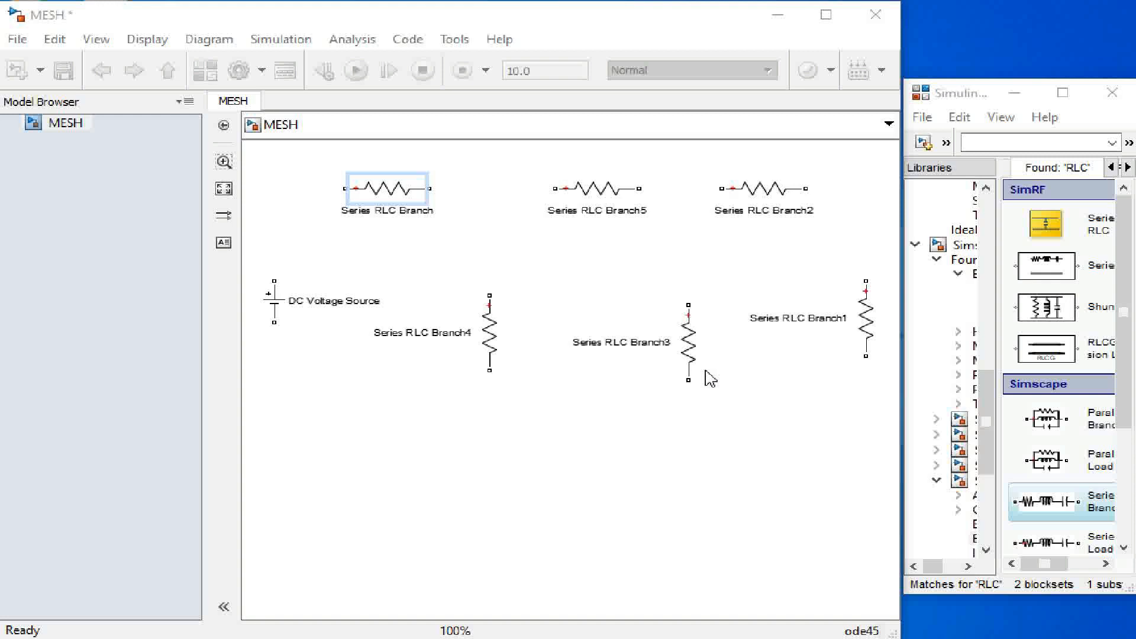
Set the resistance of the original Series RLC Branch to 1000 ohms.
double_click(380, 192)
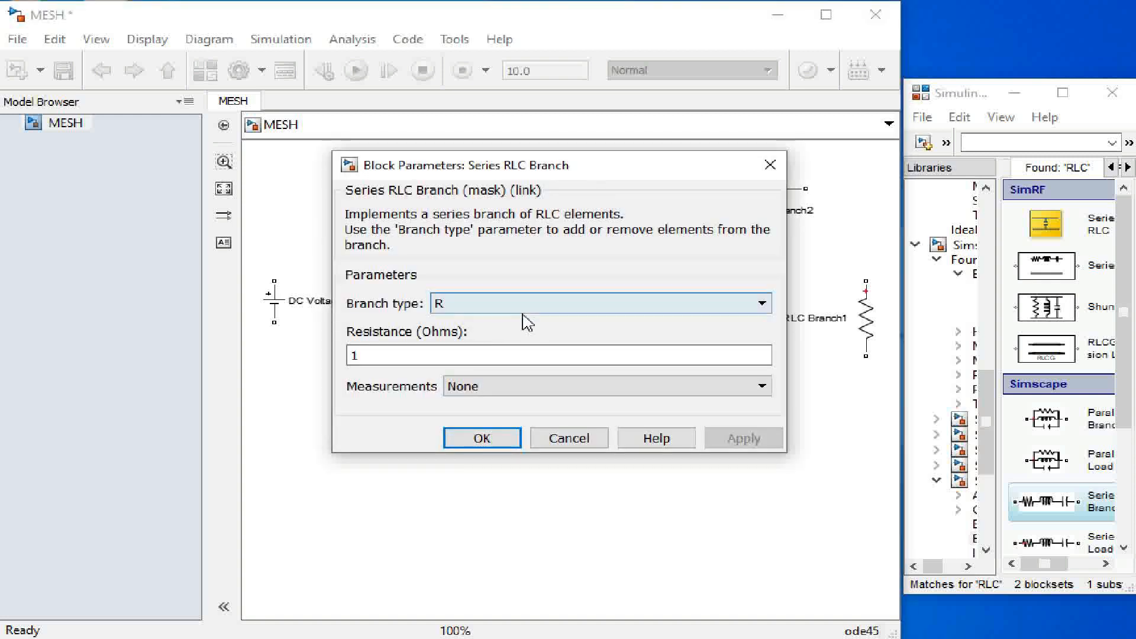
double_click(393, 365)
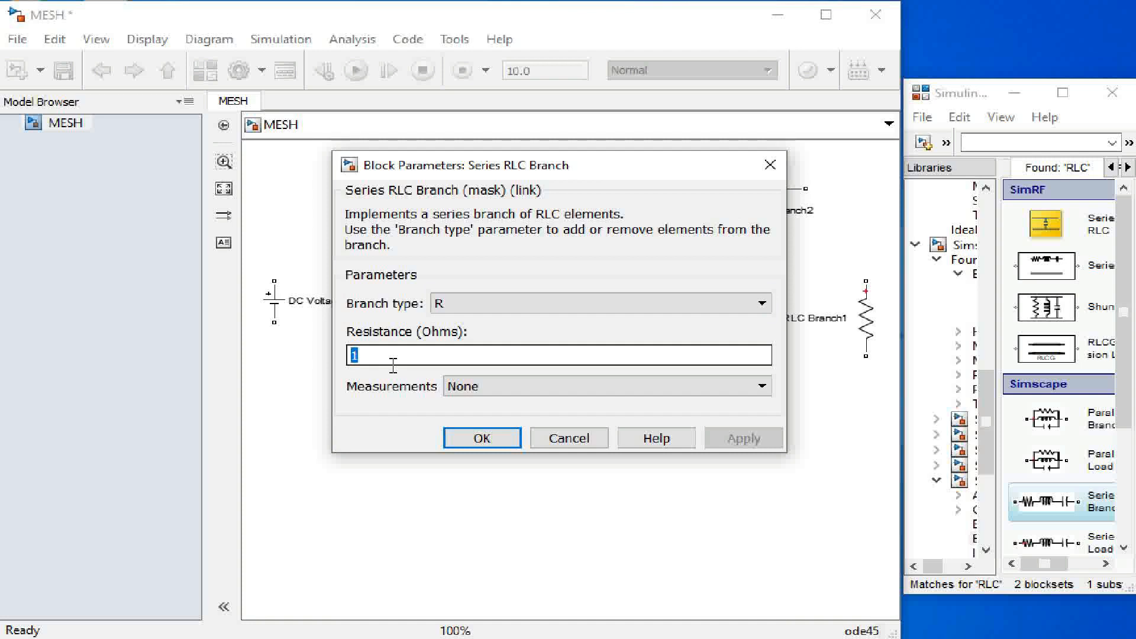
type("1000")
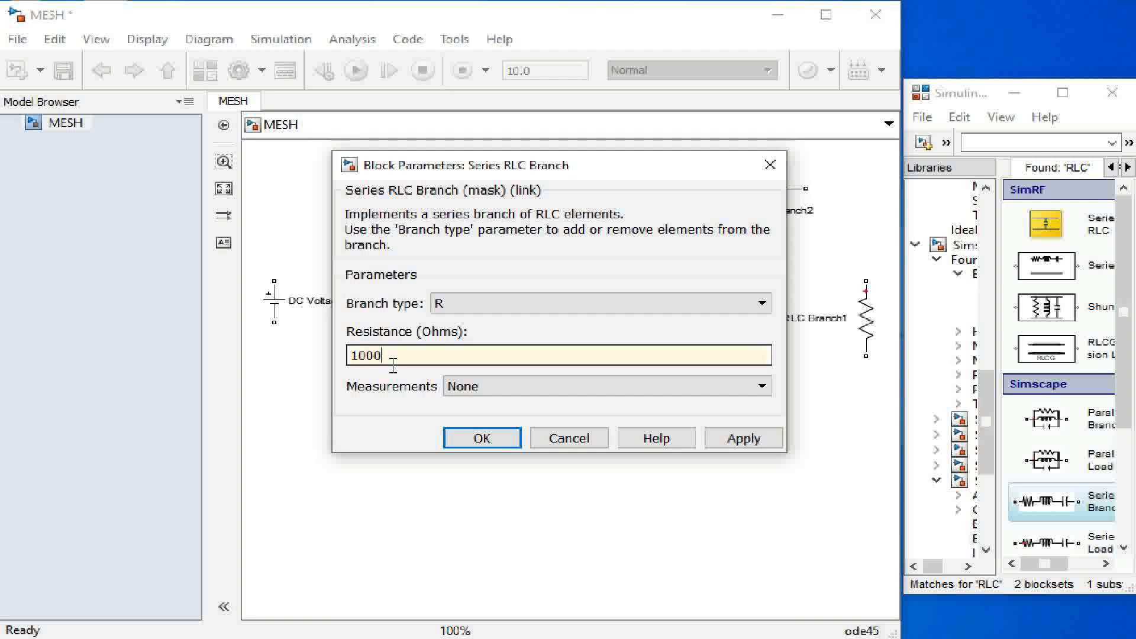
left_click(745, 441)
left_click(483, 438)
Set the resistance of the vertical Series RLC Branch4 to 47 ohms.
left_click(490, 343)
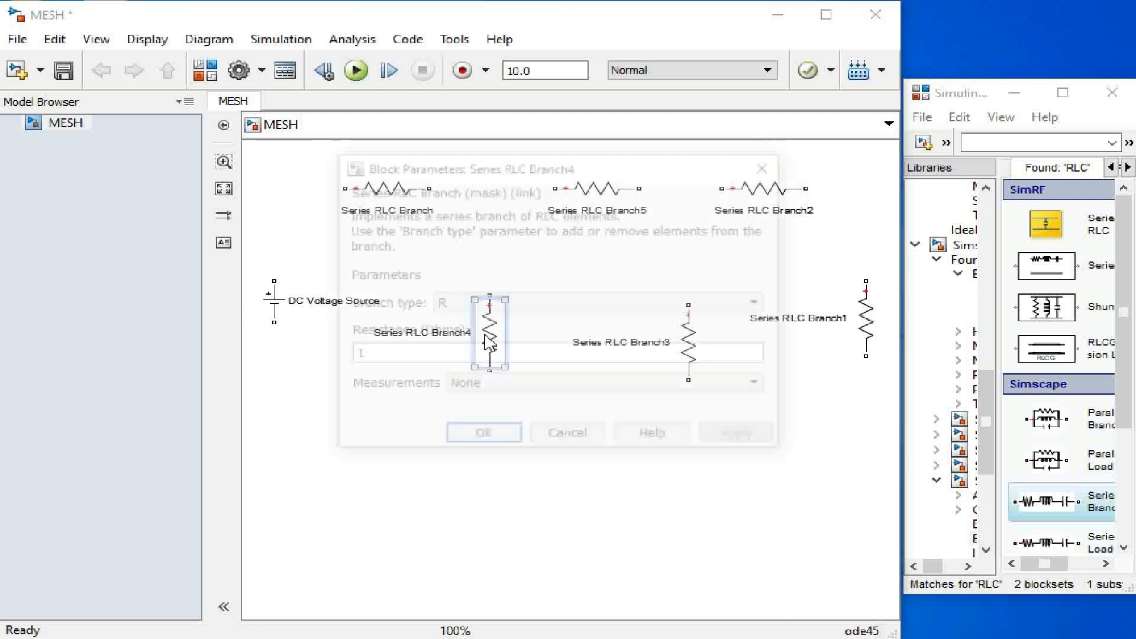
double_click(490, 343)
double_click(427, 351)
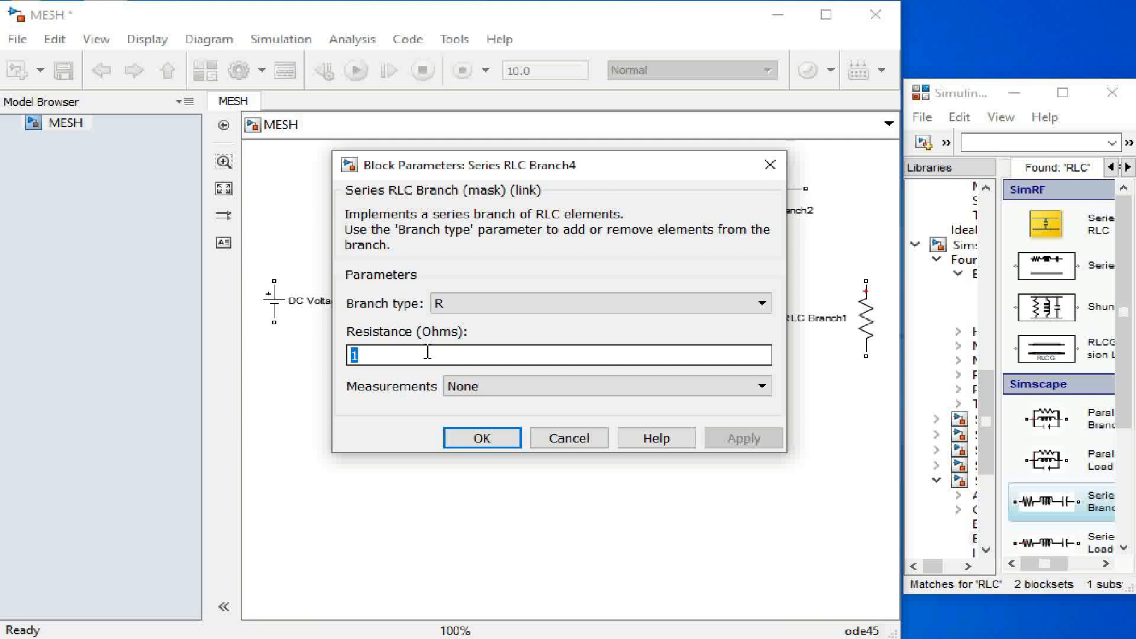
type("47")
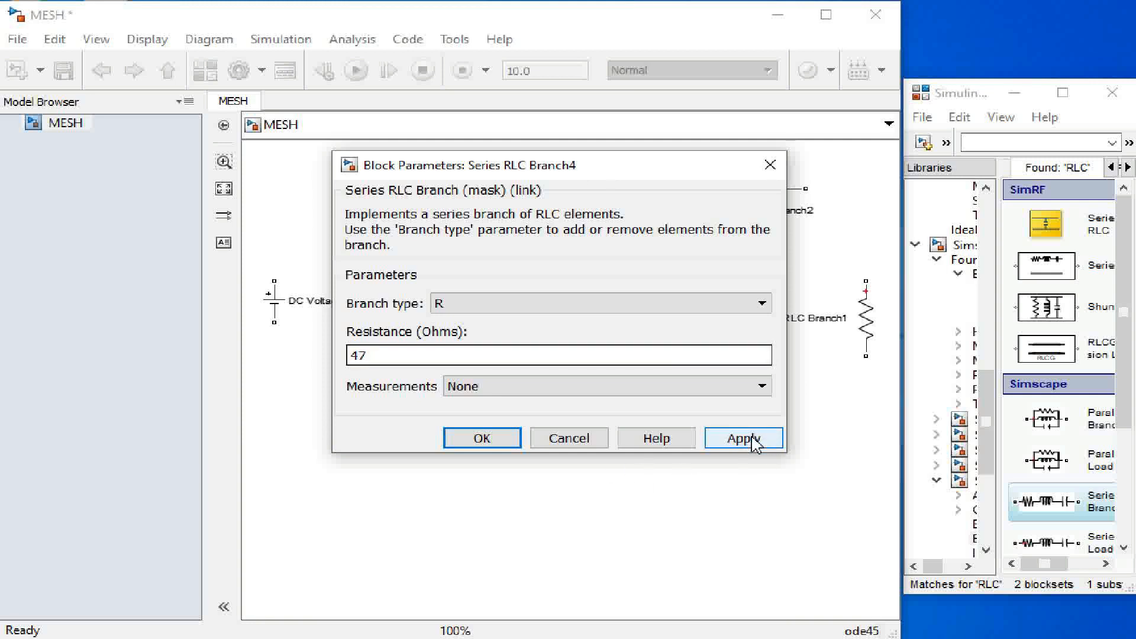
left_click(751, 439)
left_click(502, 443)
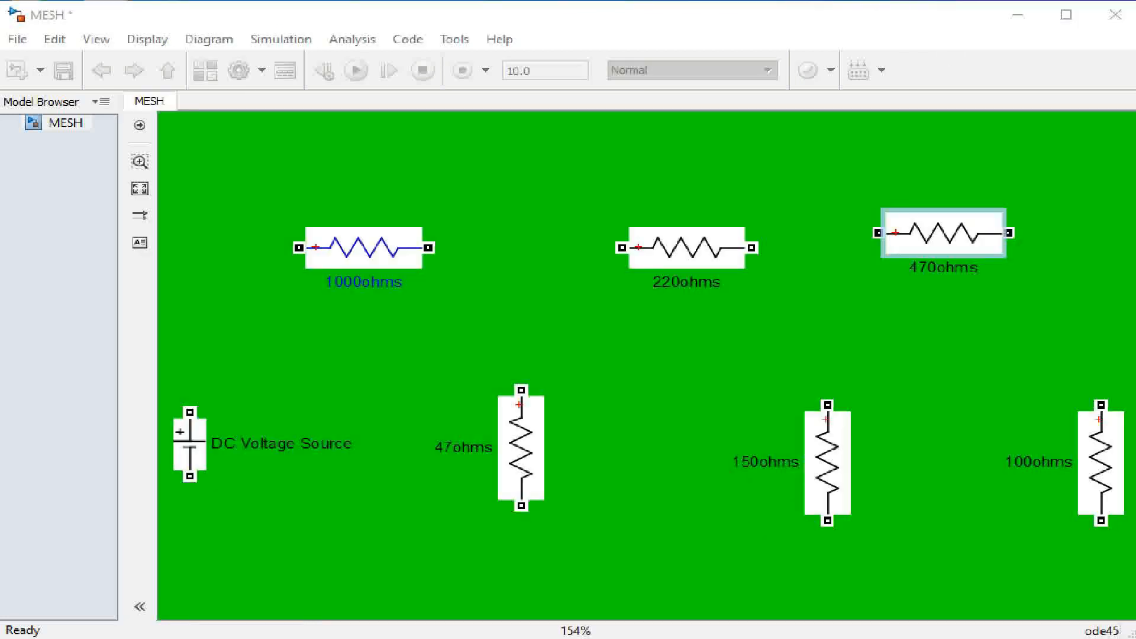
Return to the Simulink Library Browser and show the SimPowerSystems Measurements blocks.
left_click(359, 284)
key("alt+Tab")
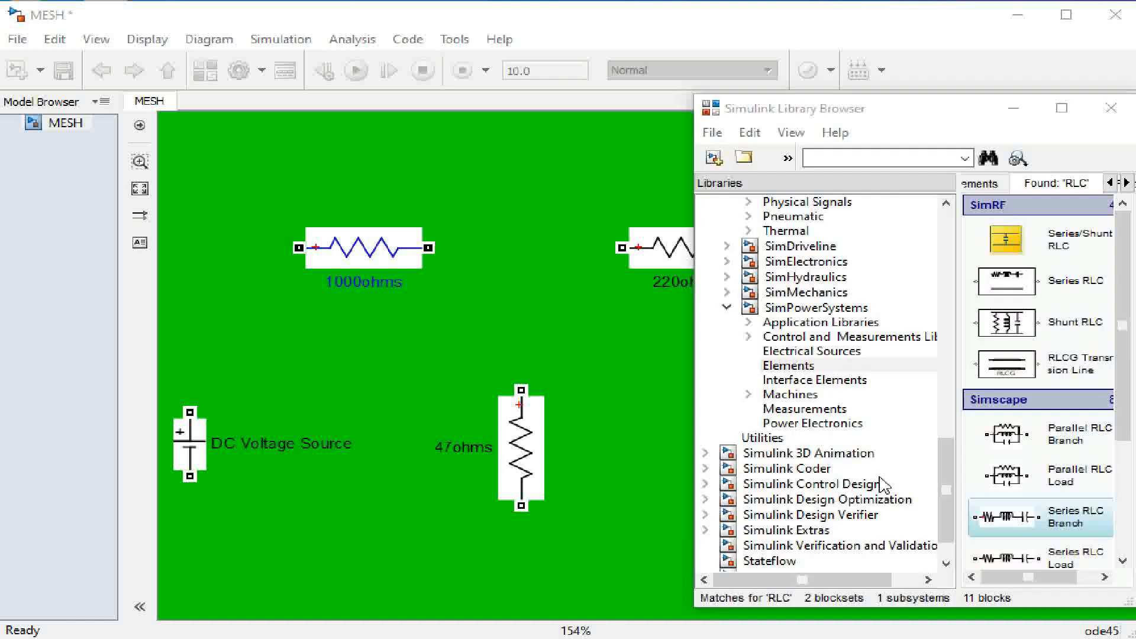
left_click_drag(945, 496, 947, 509)
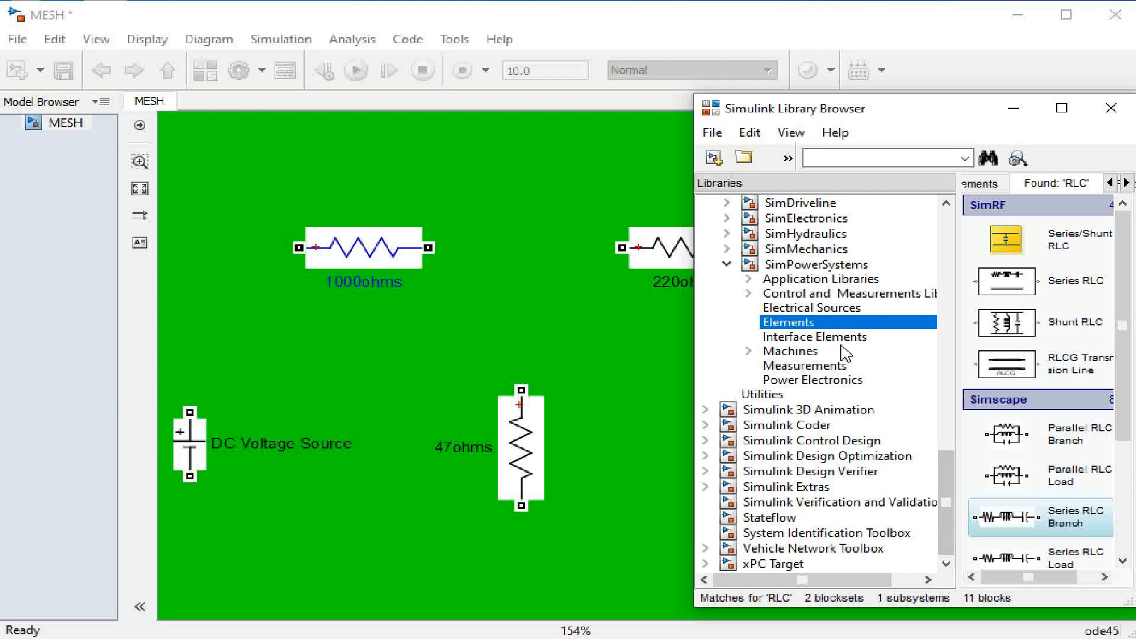
left_click(832, 367)
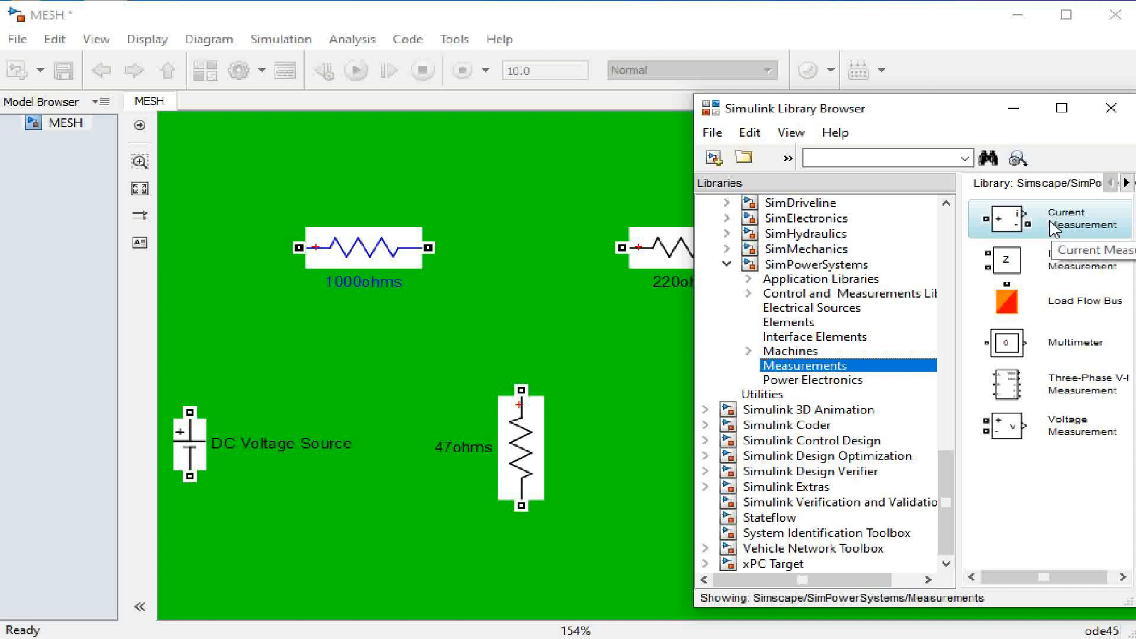
Add a Current Measurement block and a Simulink Display block to the MESH model.
right_click(1055, 230)
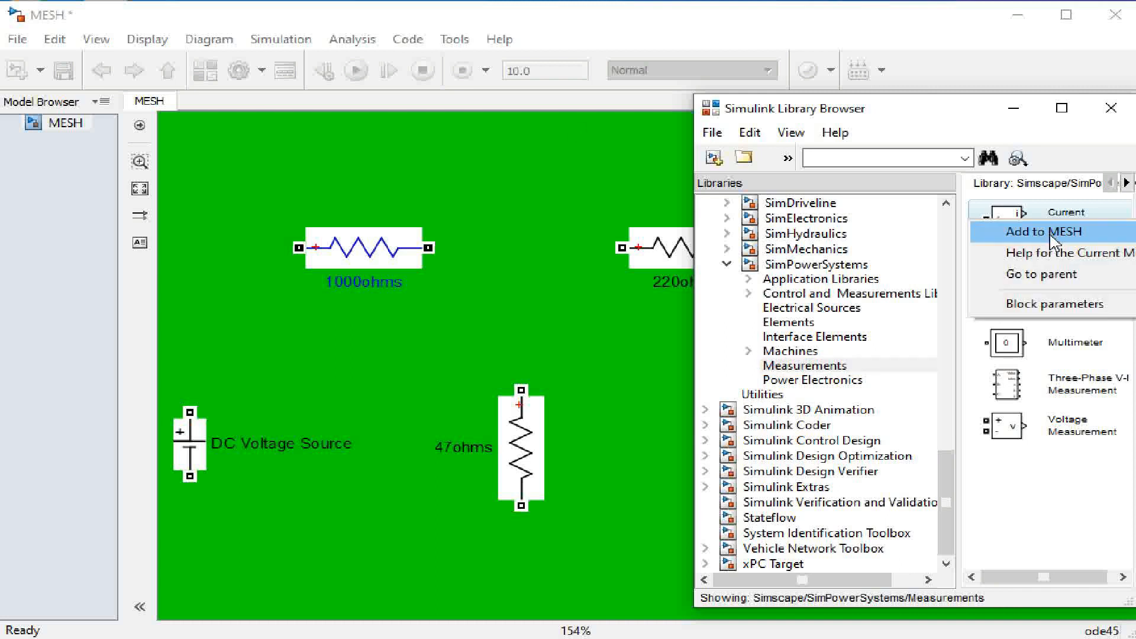
left_click(1051, 233)
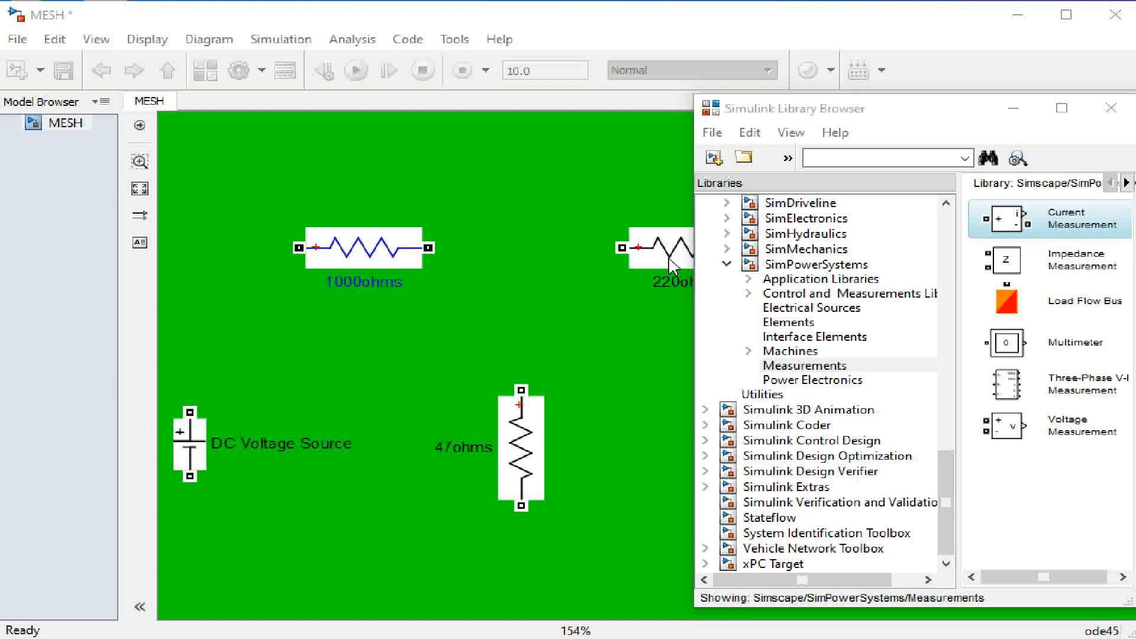
left_click(822, 155)
type("display")
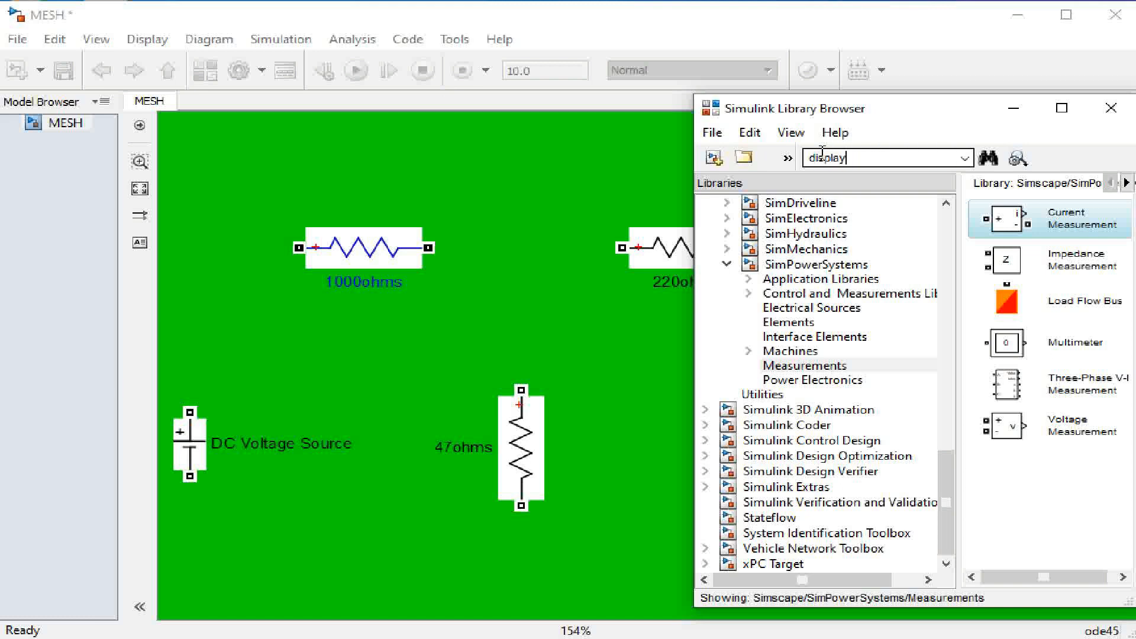
key("Return")
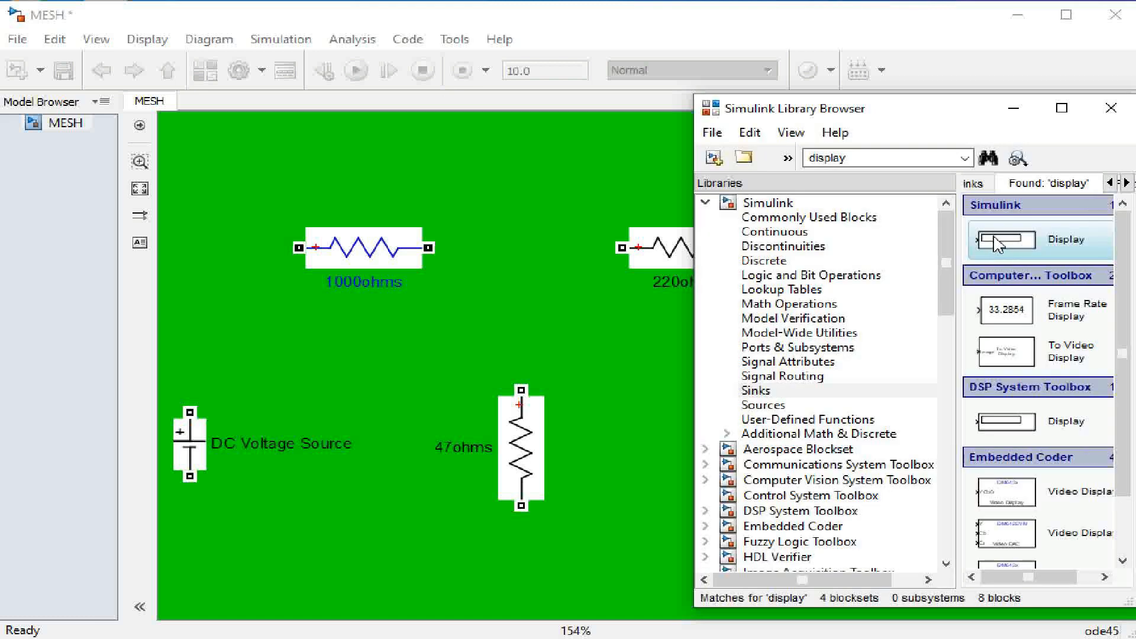
right_click(995, 235)
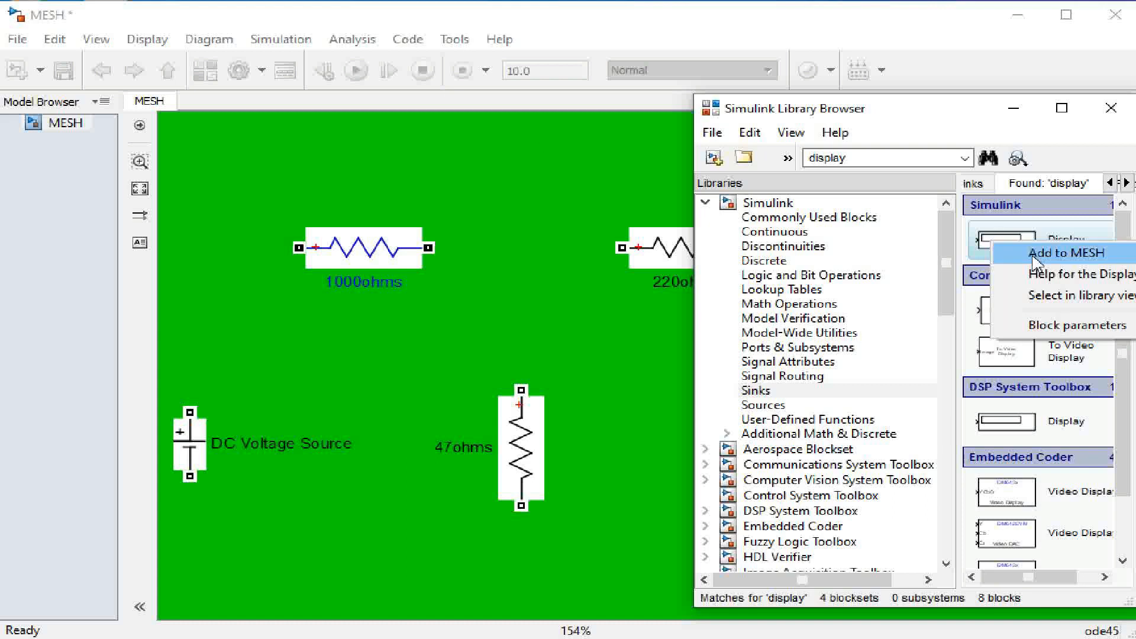
left_click(1032, 255)
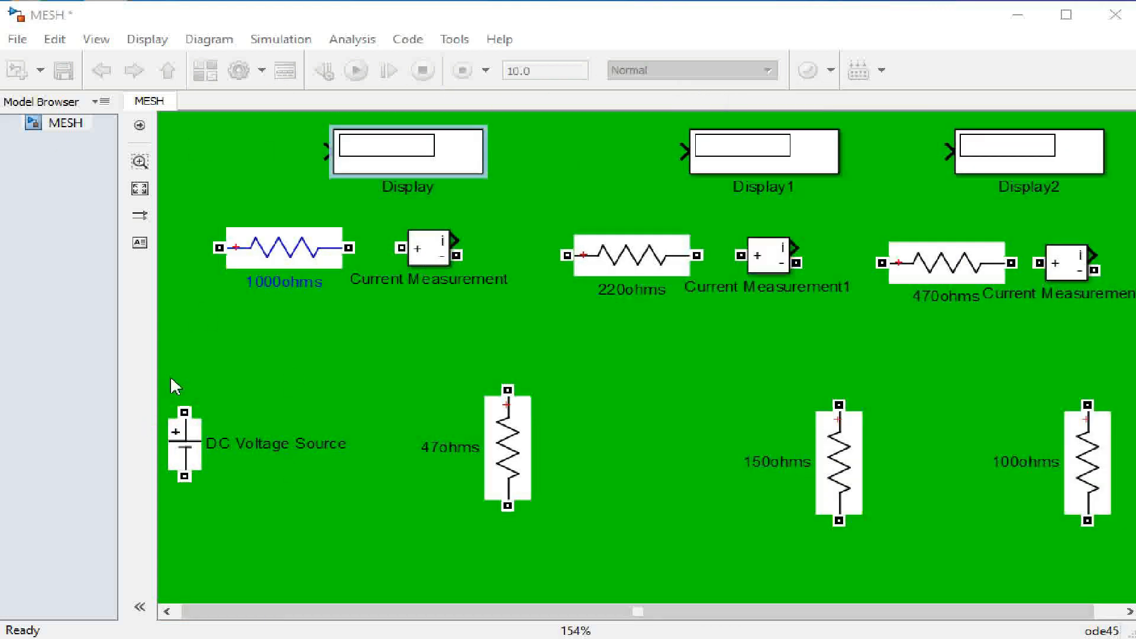
Wire the DC voltage source, the 1000, 220 and 470 ohm resistors with their current measurements, and the 100 ohm resistor into a closed loop.
mouse_move(182, 410)
left_mouse_down()
mouse_move(185, 244)
mouse_move(210, 248)
left_mouse_up()
left_click_drag(349, 247, 567, 256)
left_click(450, 251)
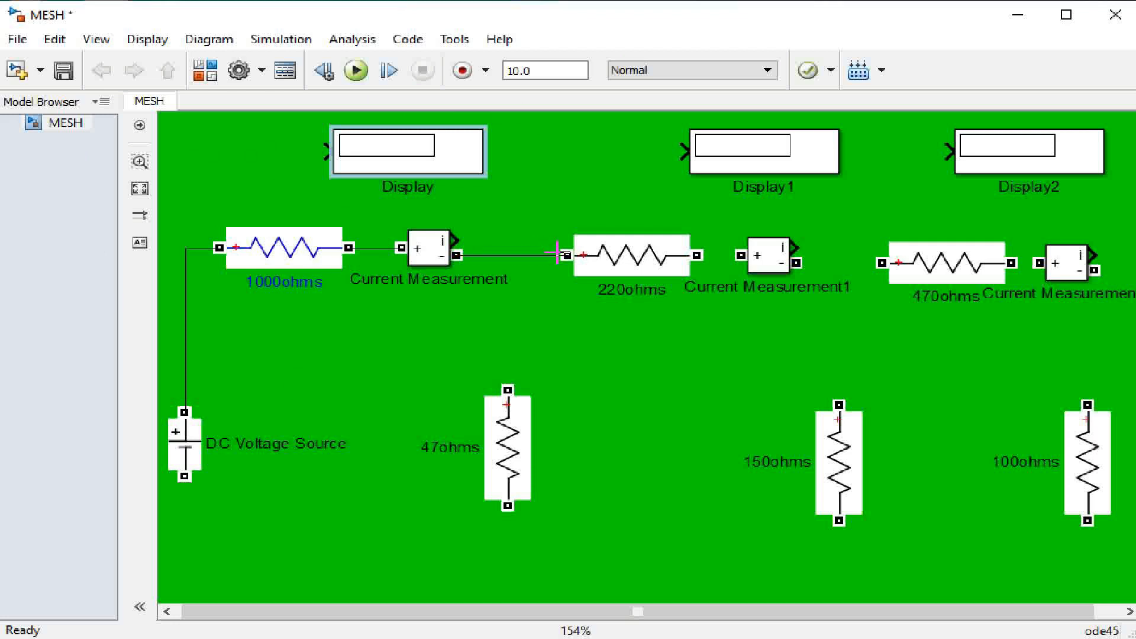
left_click_drag(697, 254, 881, 263)
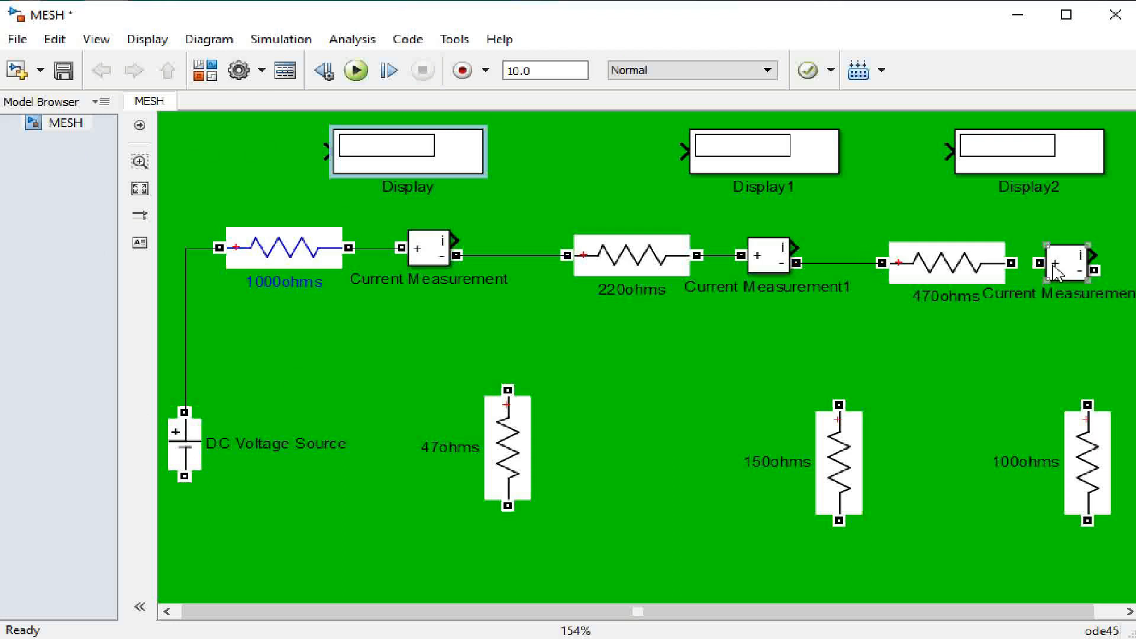
left_click_drag(1018, 262, 1088, 403)
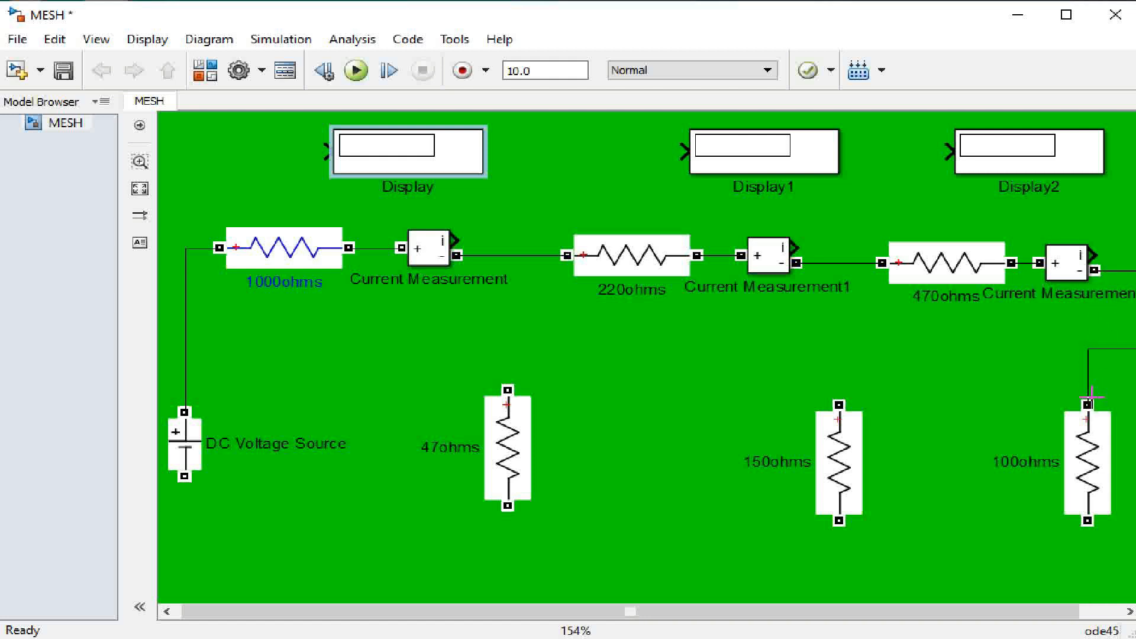
left_click_drag(184, 476, 1087, 524)
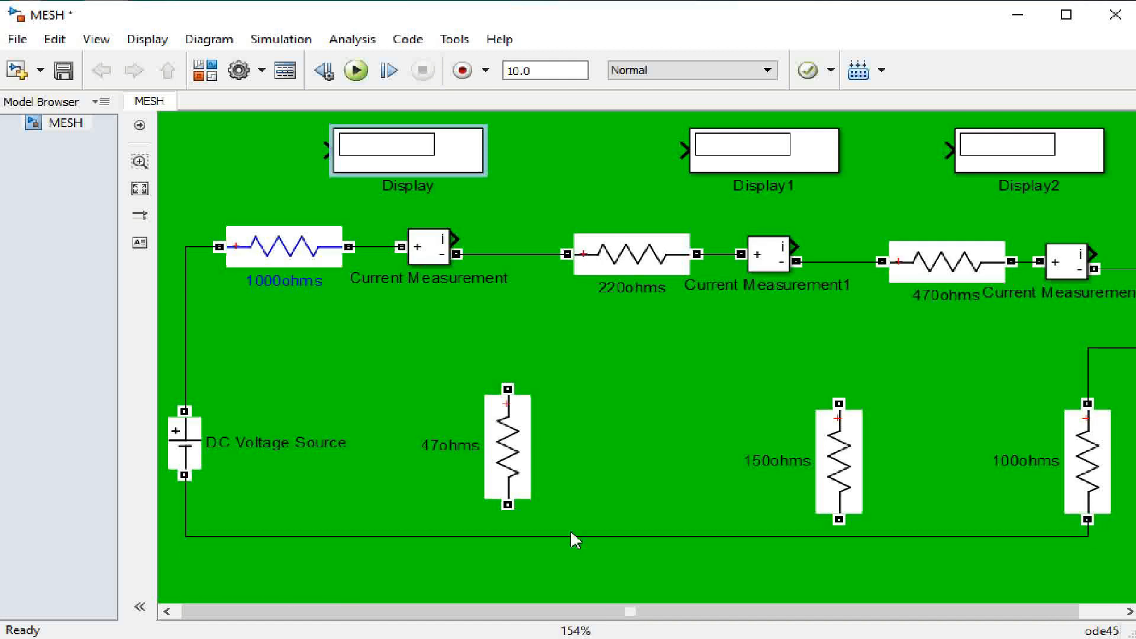
Connect the vertical 47 ohm and 150 ohm resistors as branches between the series line and the return wire.
left_click_drag(507, 510, 508, 537)
left_click_drag(839, 521, 839, 536)
left_click_drag(507, 385, 506, 257)
left_click_drag(839, 402, 832, 258)
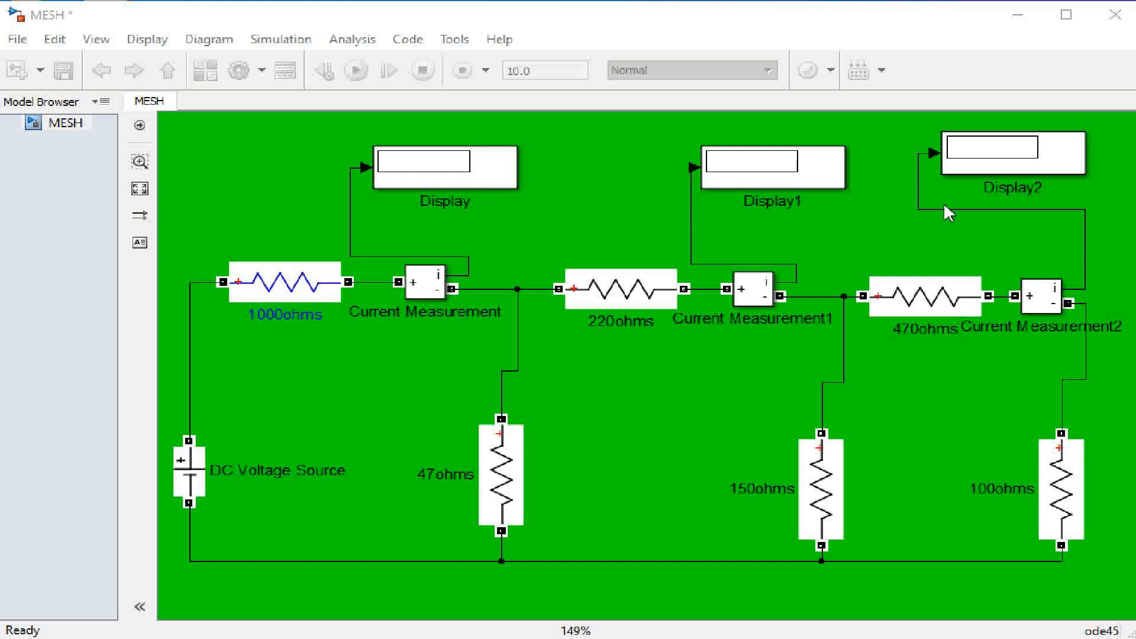
Set the DC Voltage Source amplitude to 15 V.
left_click(190, 486)
double_click(191, 486)
double_click(379, 330)
type("15")
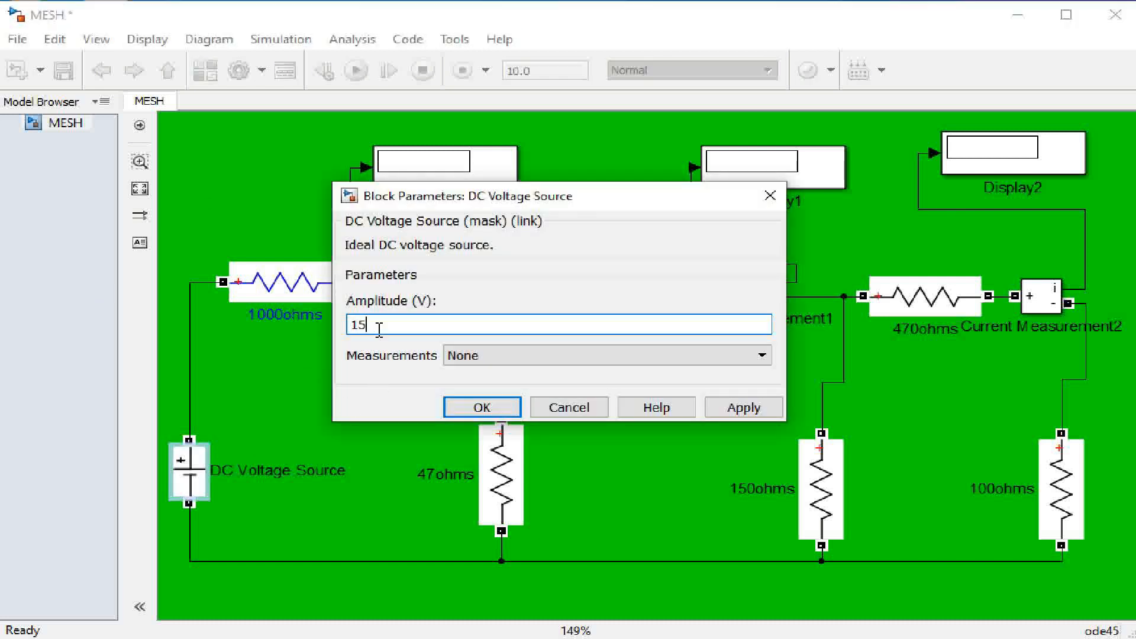
left_click(736, 413)
left_click(476, 409)
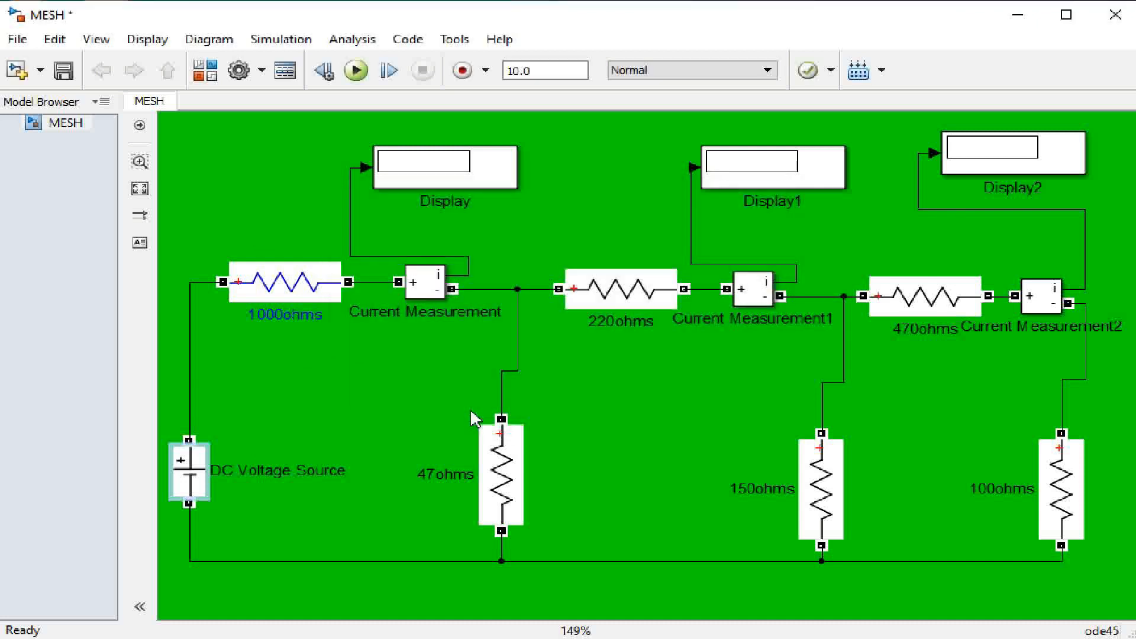
Add the powergui block from the Simulink Library Browser and place it above the 1000 ohm resistor.
key("alt+Tab")
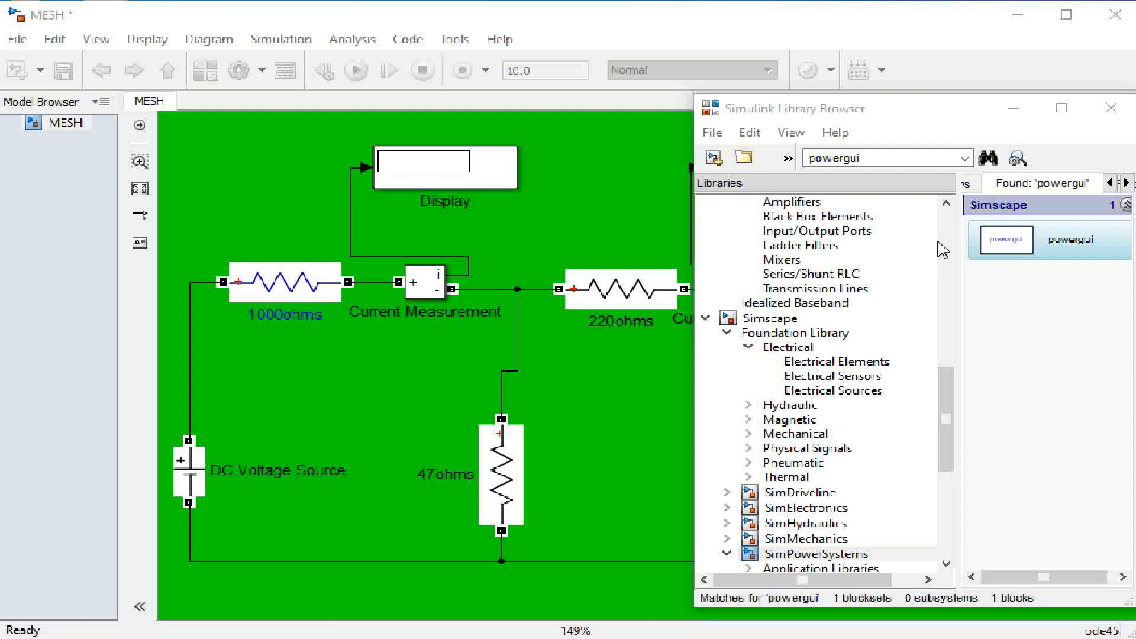
left_click(1005, 246)
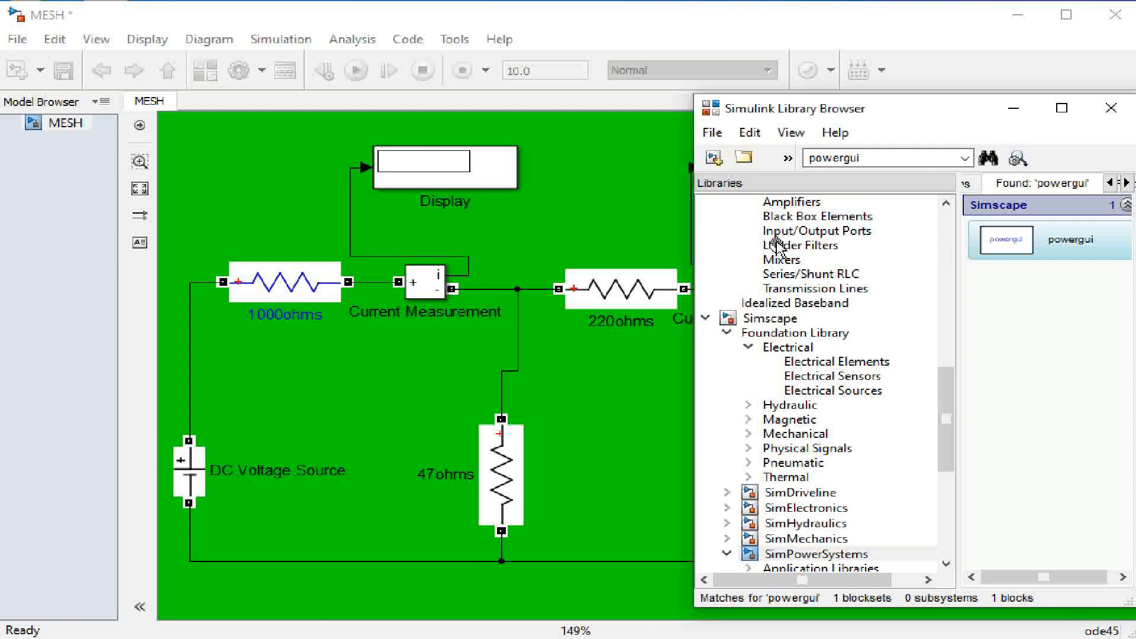
left_click_drag(247, 212, 235, 170)
left_click(300, 278)
left_click(264, 533)
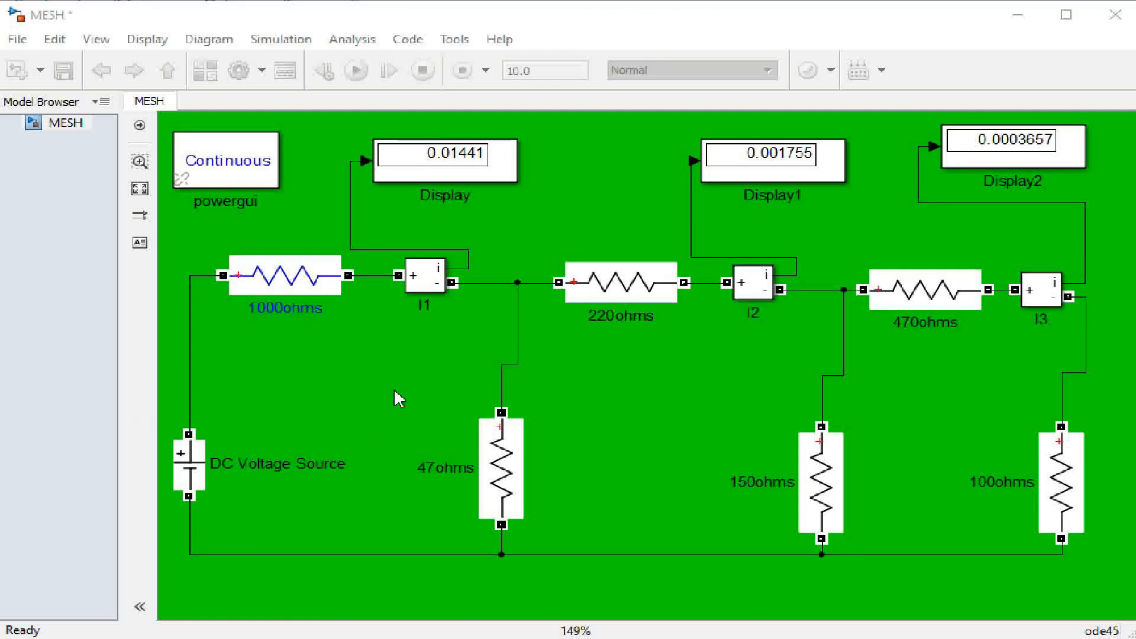
Run the simulation with the DC Voltage Source amplitude at 20 V and check the readings on the three displays.
left_click(204, 468)
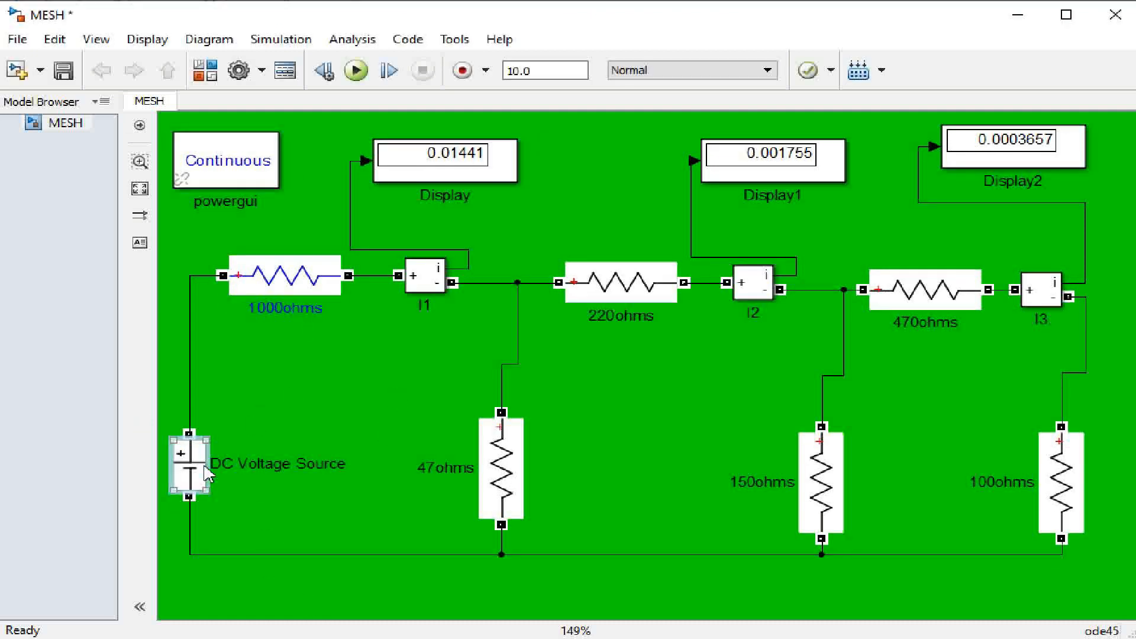
double_click(204, 470)
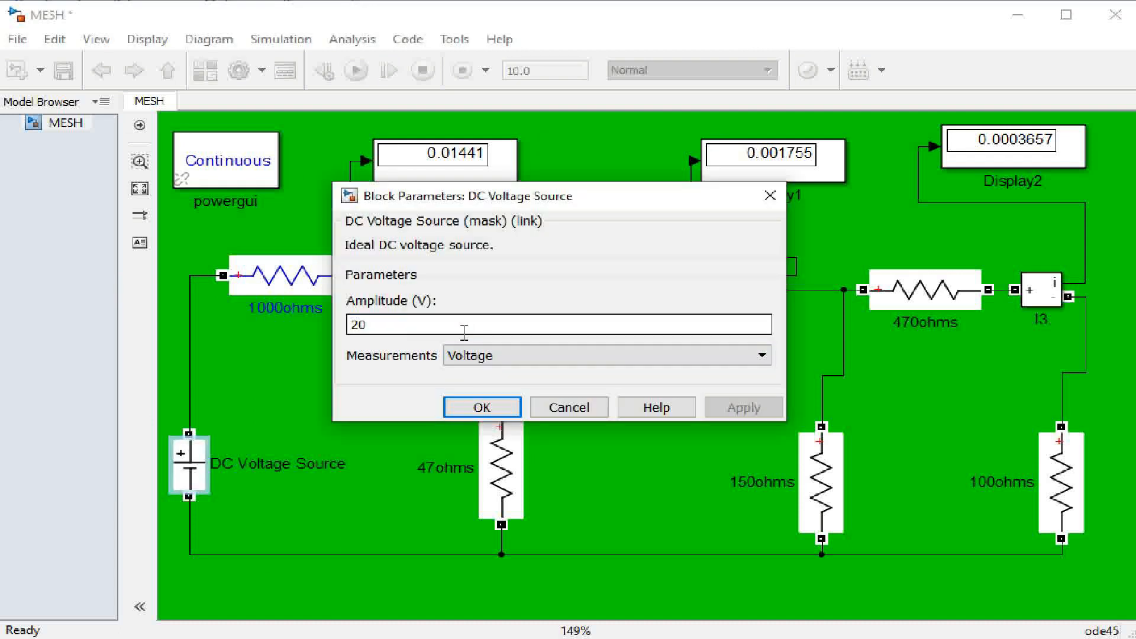
left_click(781, 197)
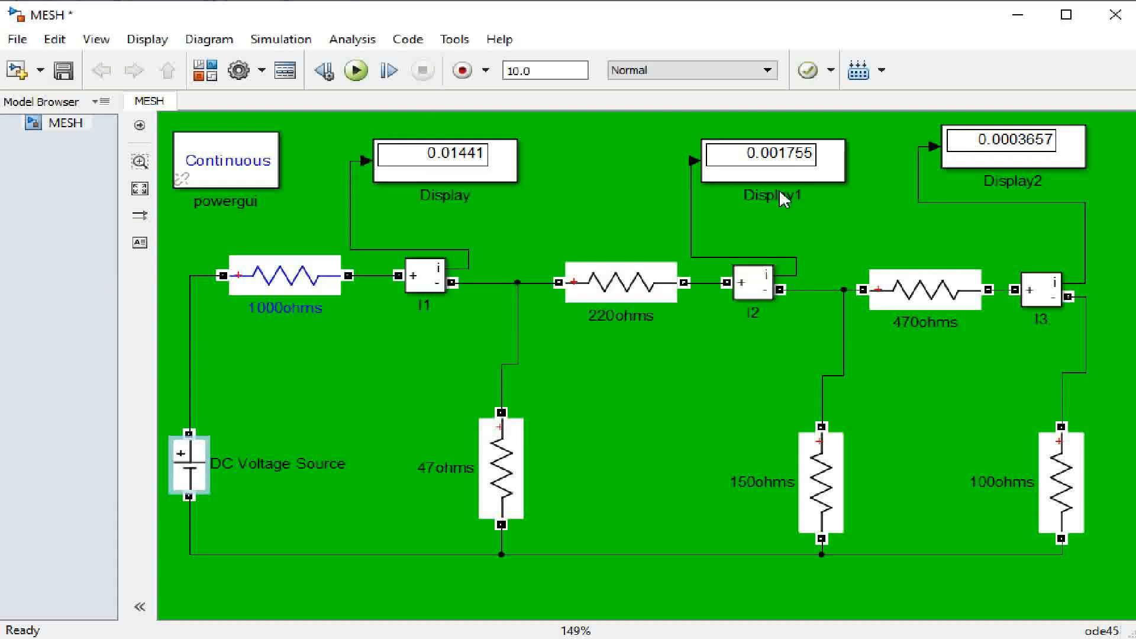
left_click(285, 42)
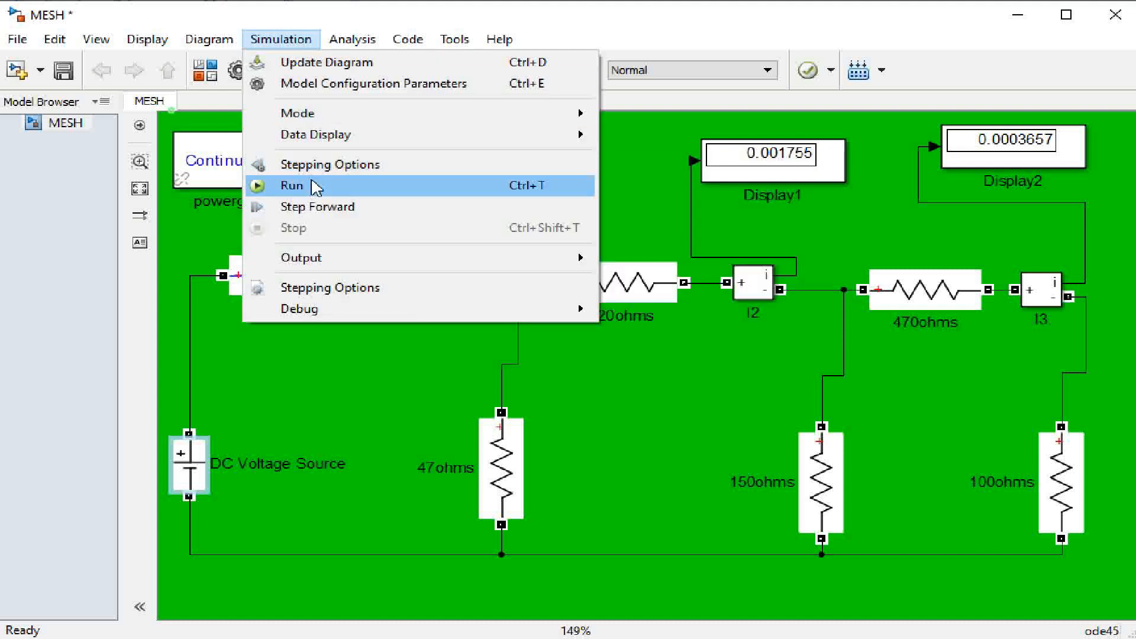
left_click(314, 185)
left_click(480, 162)
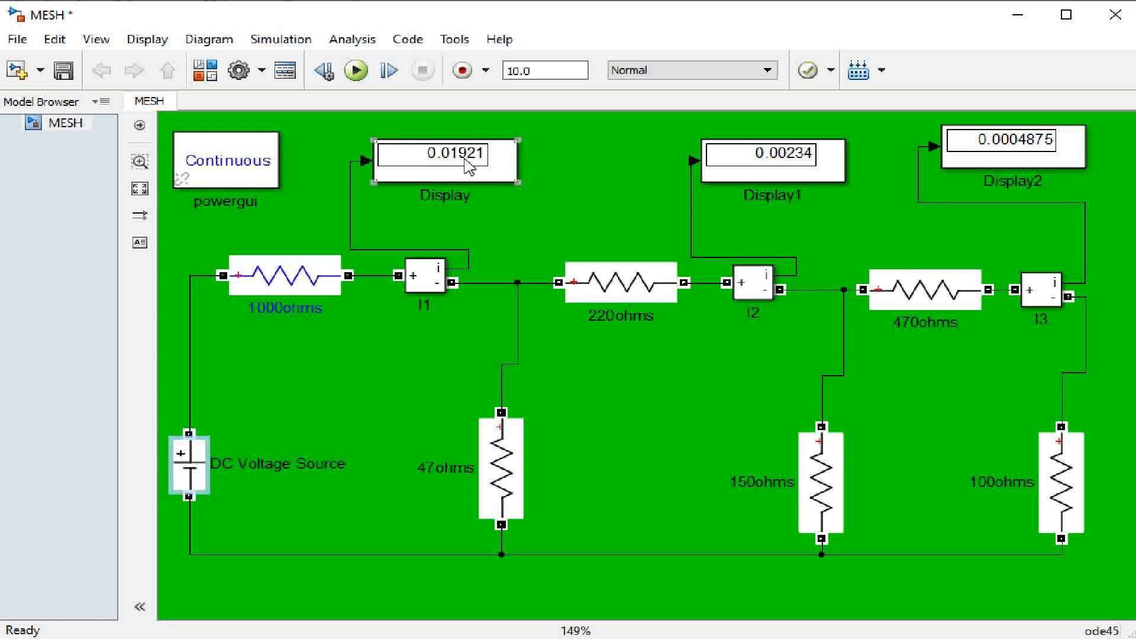
left_click(782, 165)
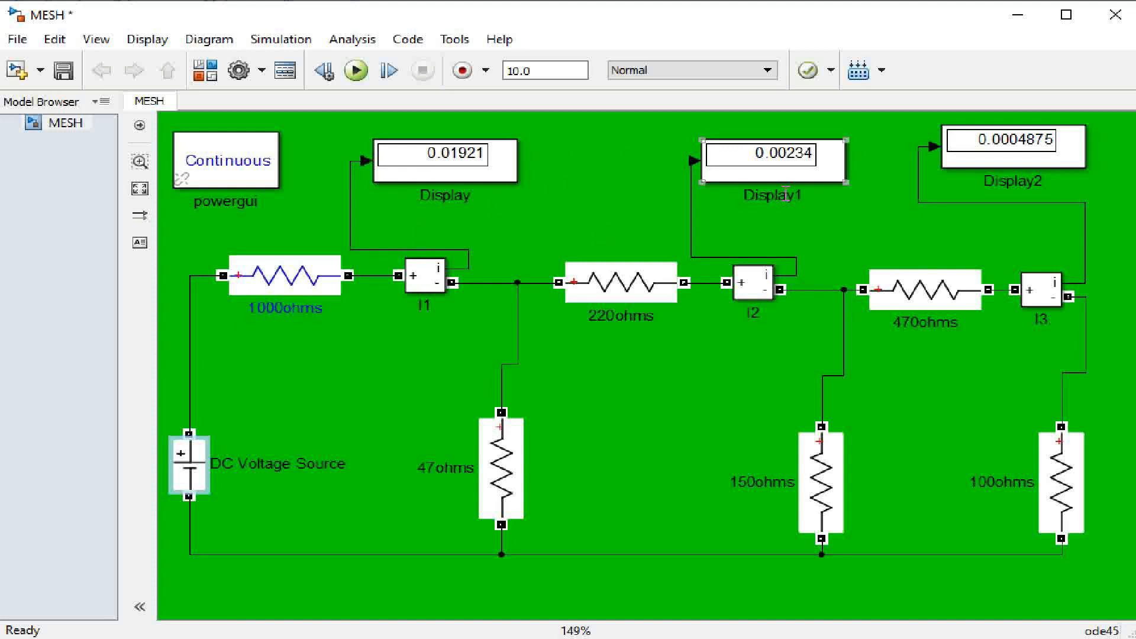
left_click(1042, 227)
left_click(1015, 155)
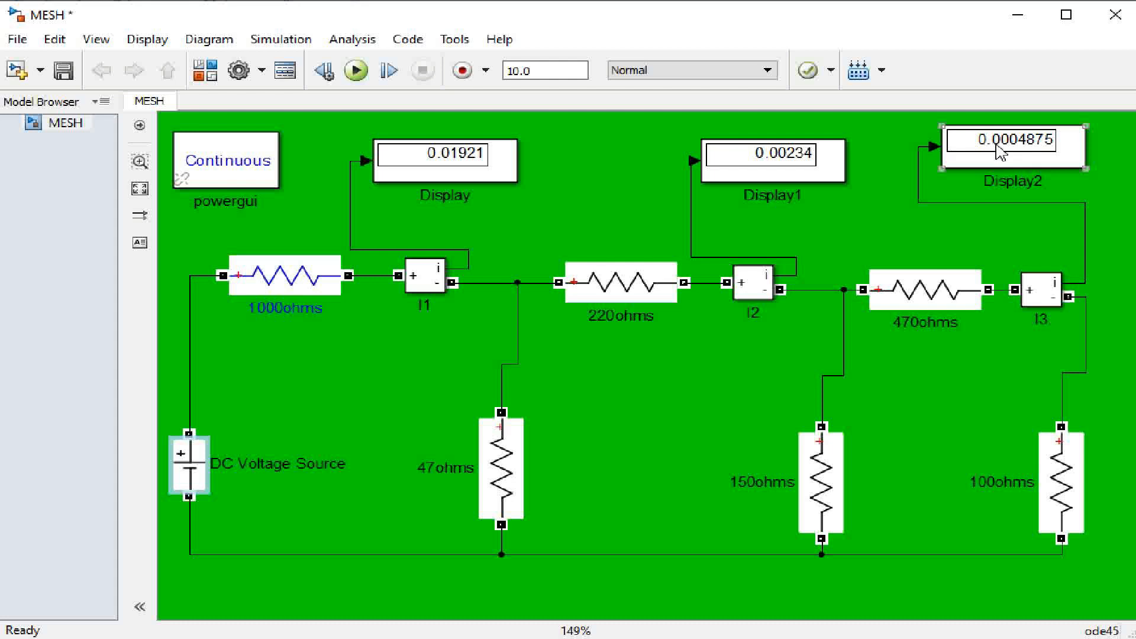
Set the DC Voltage Source amplitude to 30 V and run the simulation again.
double_click(190, 467)
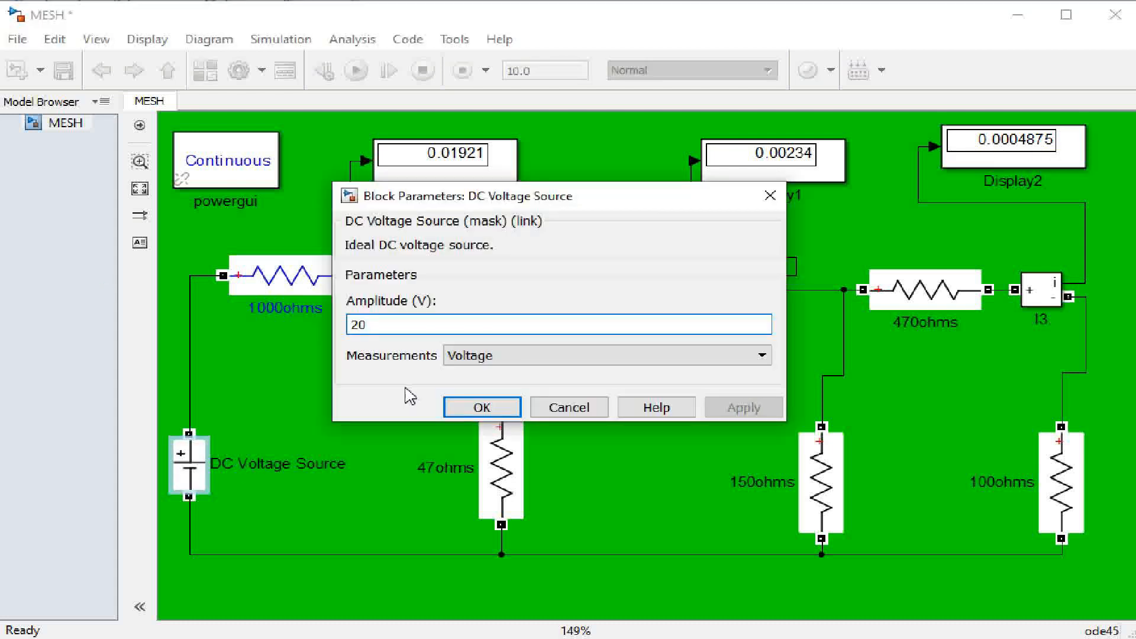
key("BackSpace")
key("BackSpace")
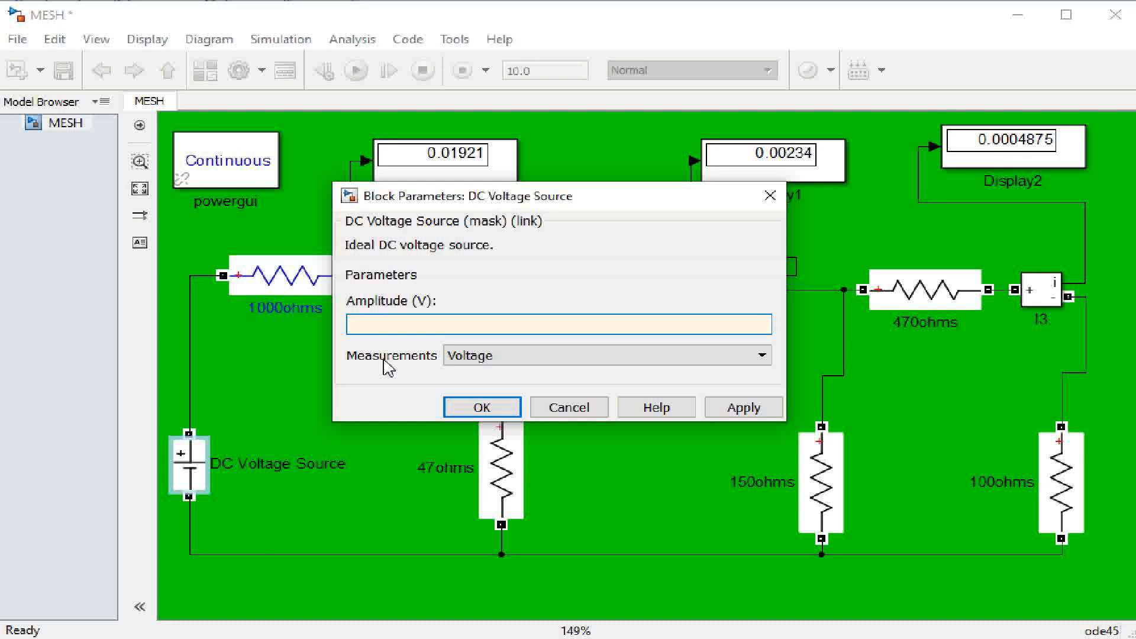
left_click(741, 407)
left_click(482, 407)
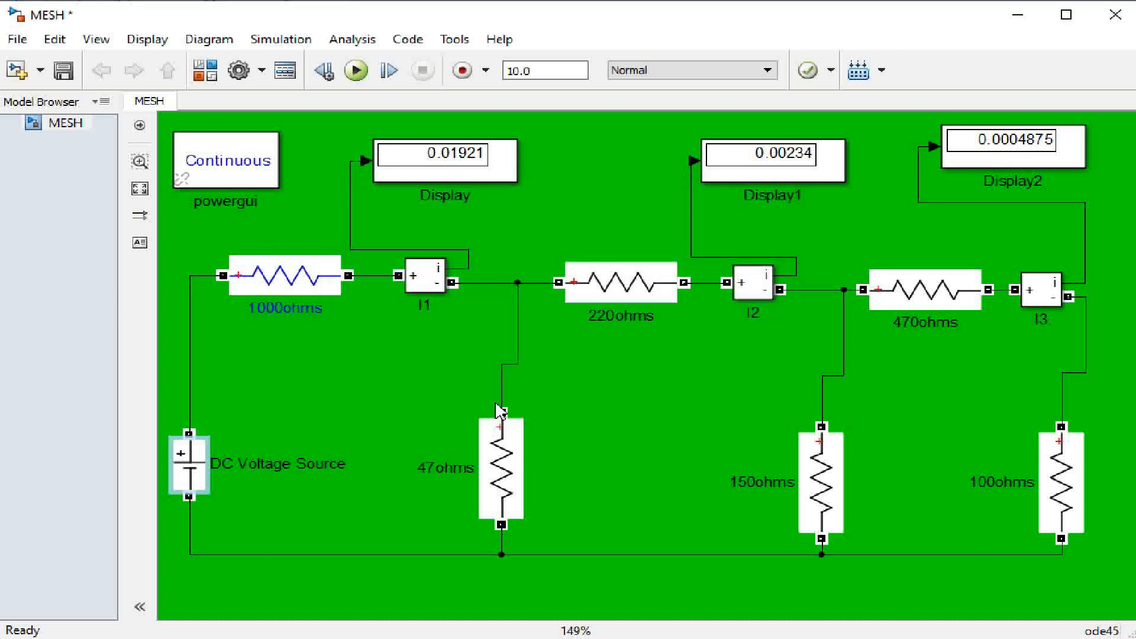
left_click(286, 43)
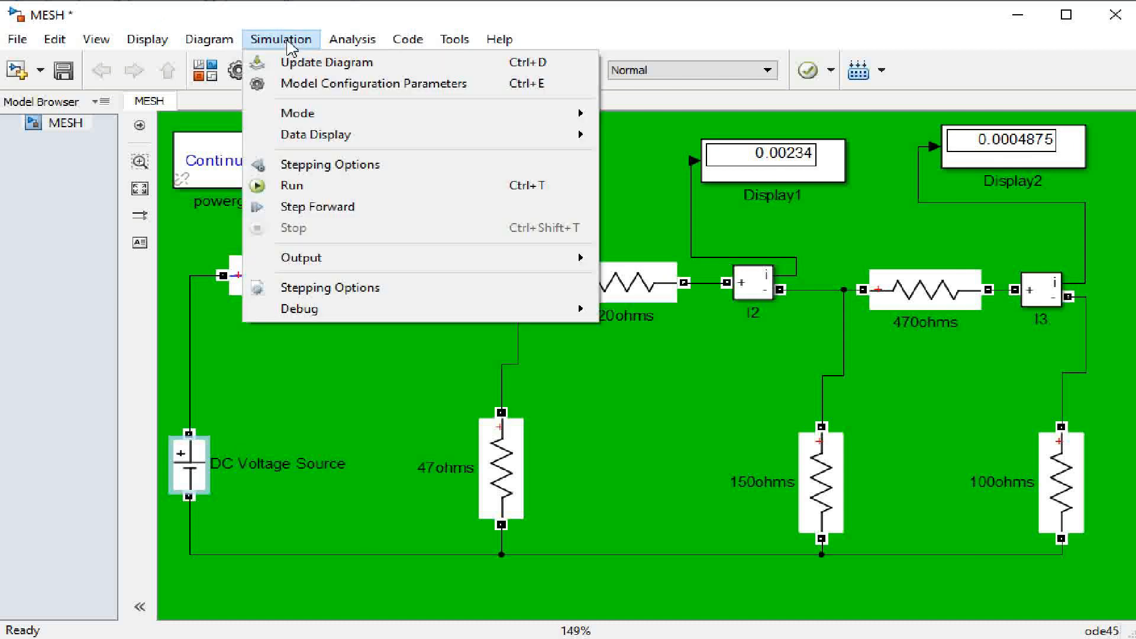
left_click(300, 185)
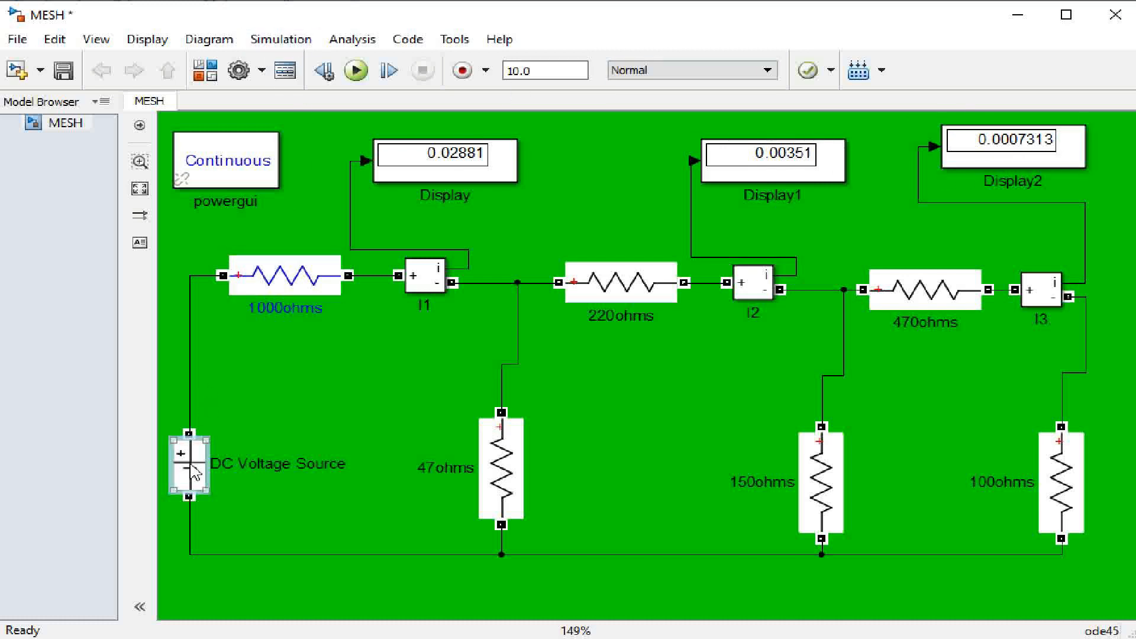
Rerun the simulation with the DC Voltage Source amplitude set to 40 V and check the mesh current displays.
double_click(195, 473)
double_click(383, 332)
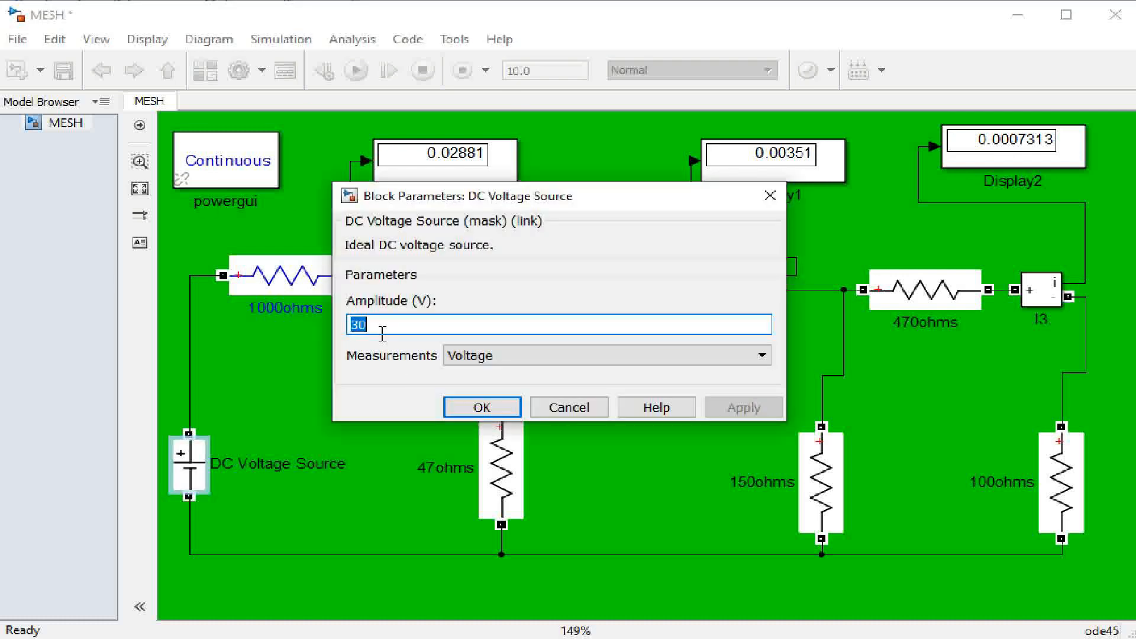
type("4")
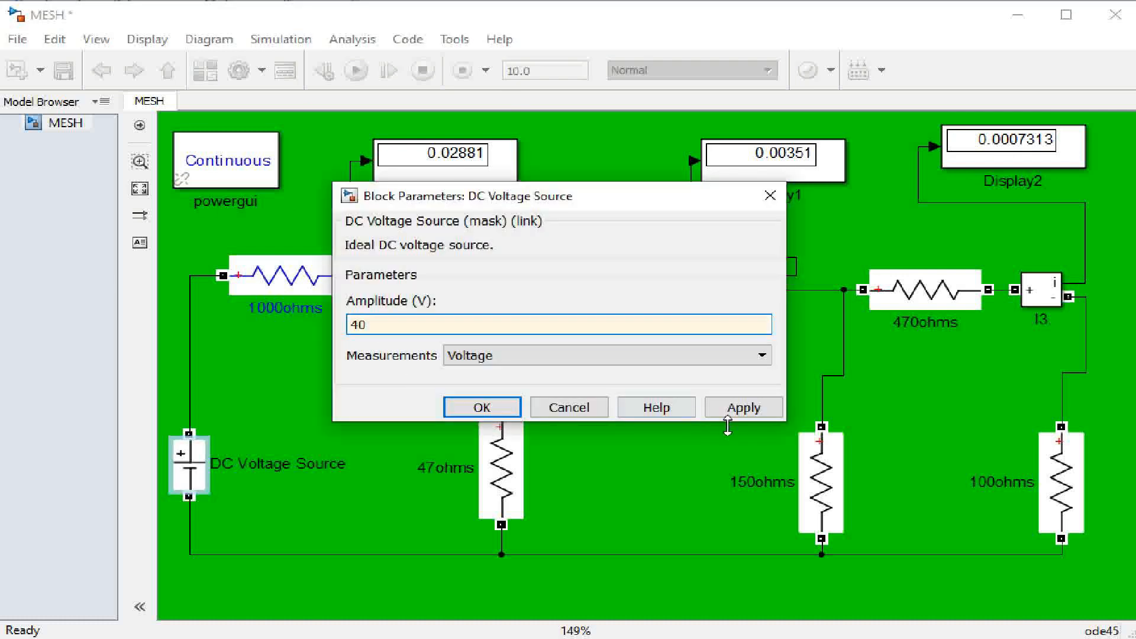
left_click(742, 408)
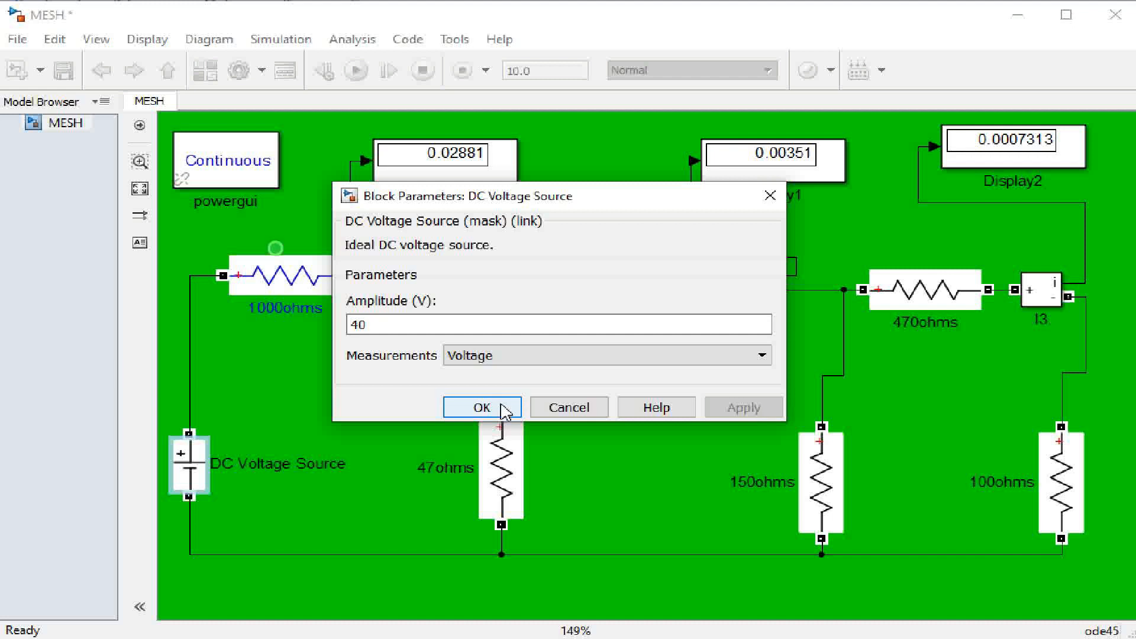
left_click(506, 407)
left_click(293, 42)
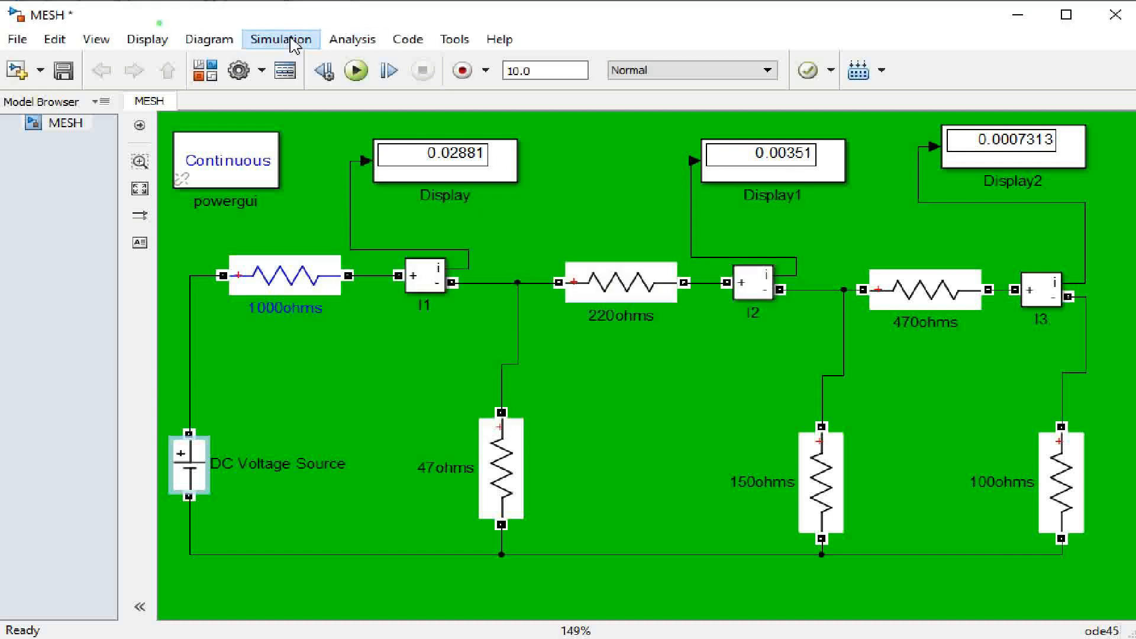
left_click(302, 186)
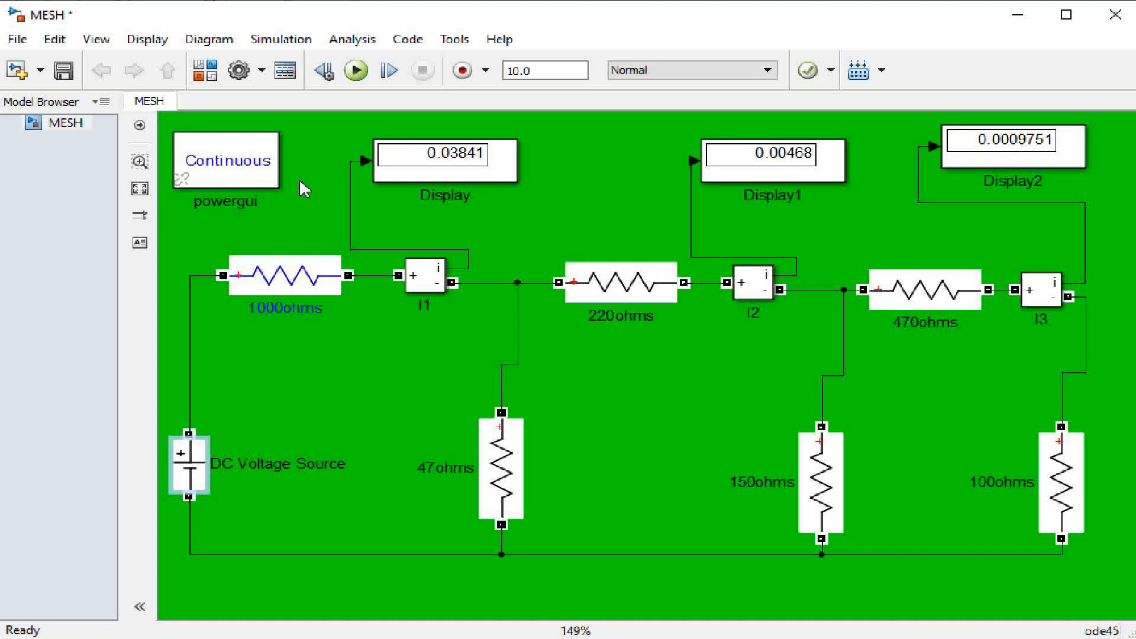
left_click(812, 160)
left_click(1013, 147)
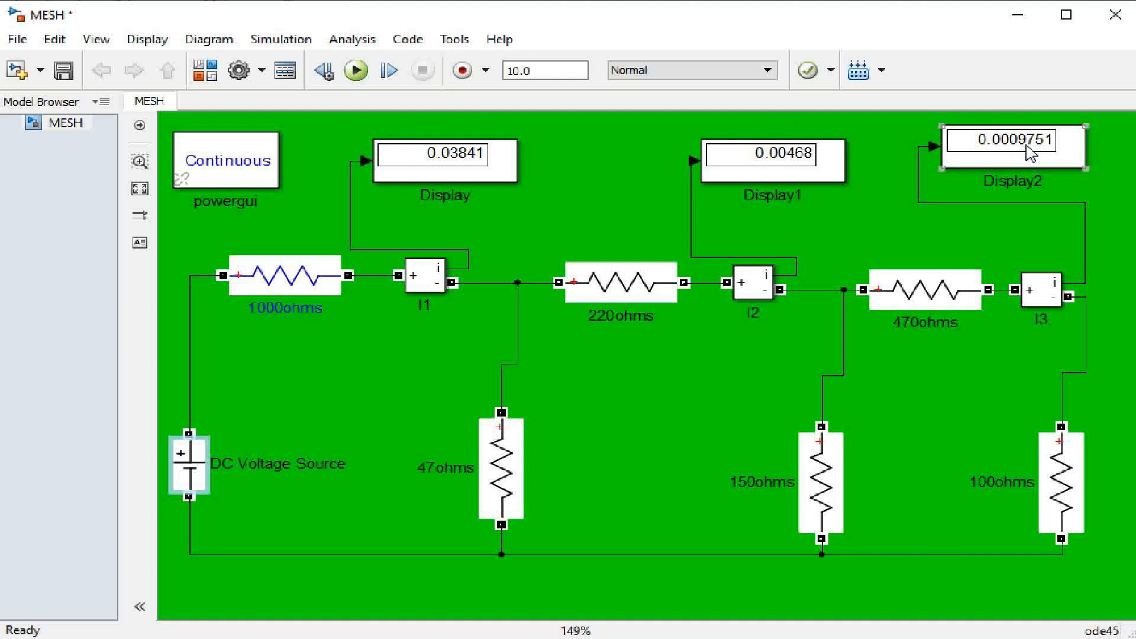